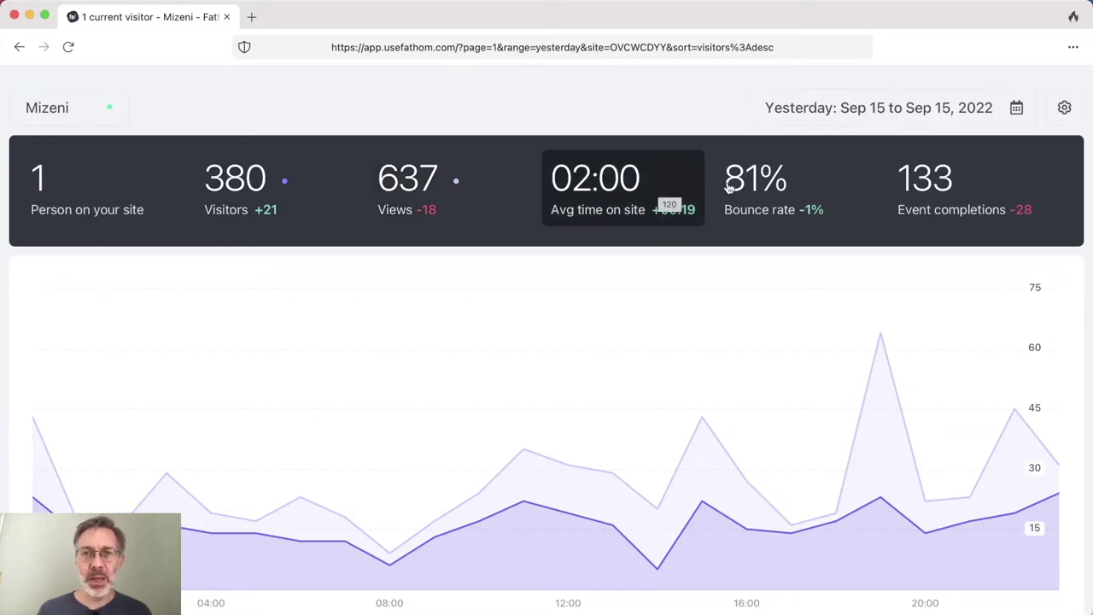
- Plot average time on site, bounce rate and event completions on the traffic chart and inspect the hourly values
left_click(671, 183)
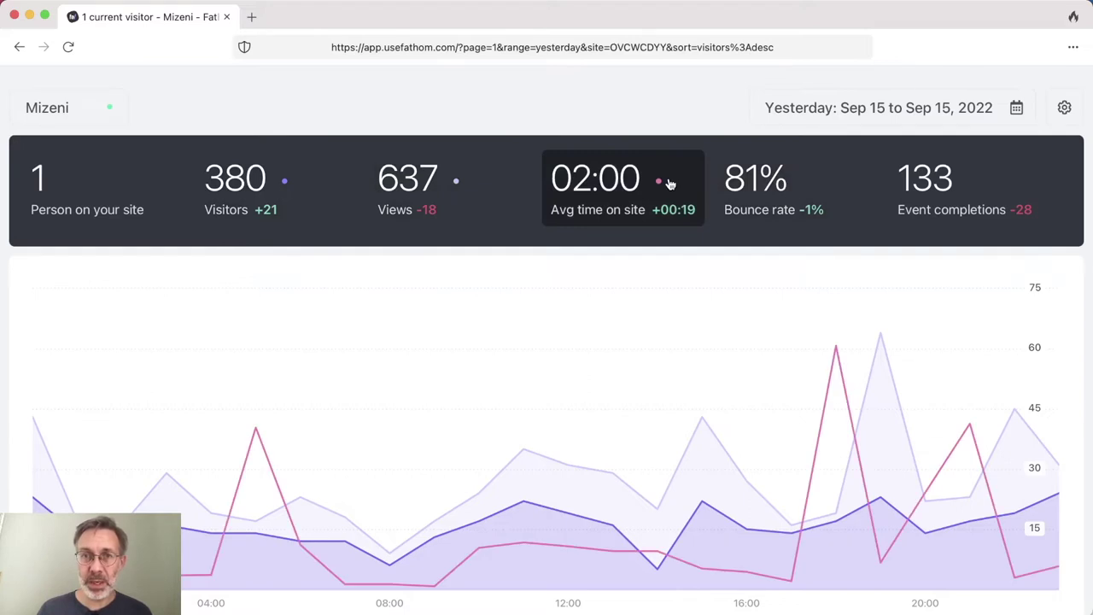
left_click(807, 189)
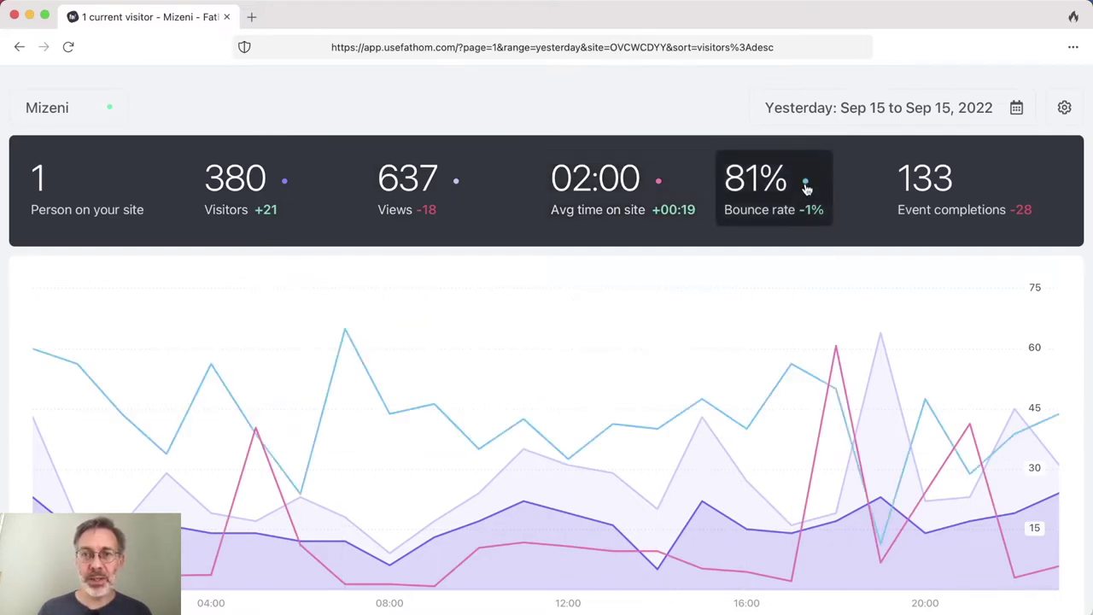
left_click(999, 184)
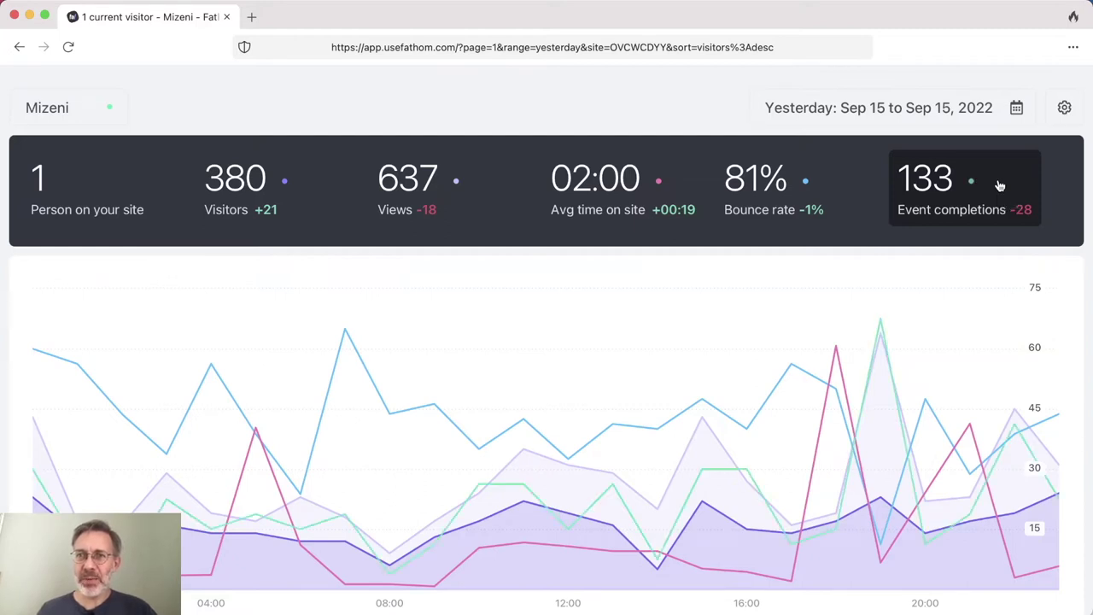
mouse_move(821, 384)
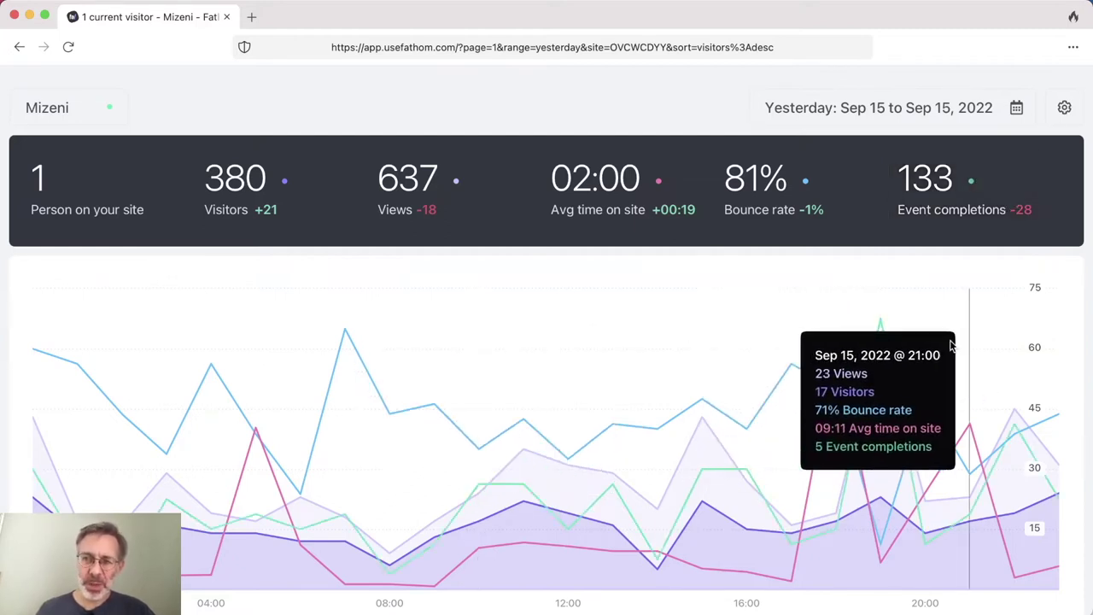
- Remove event completions, bounce rate and average time on site from the traffic chart
left_click(998, 175)
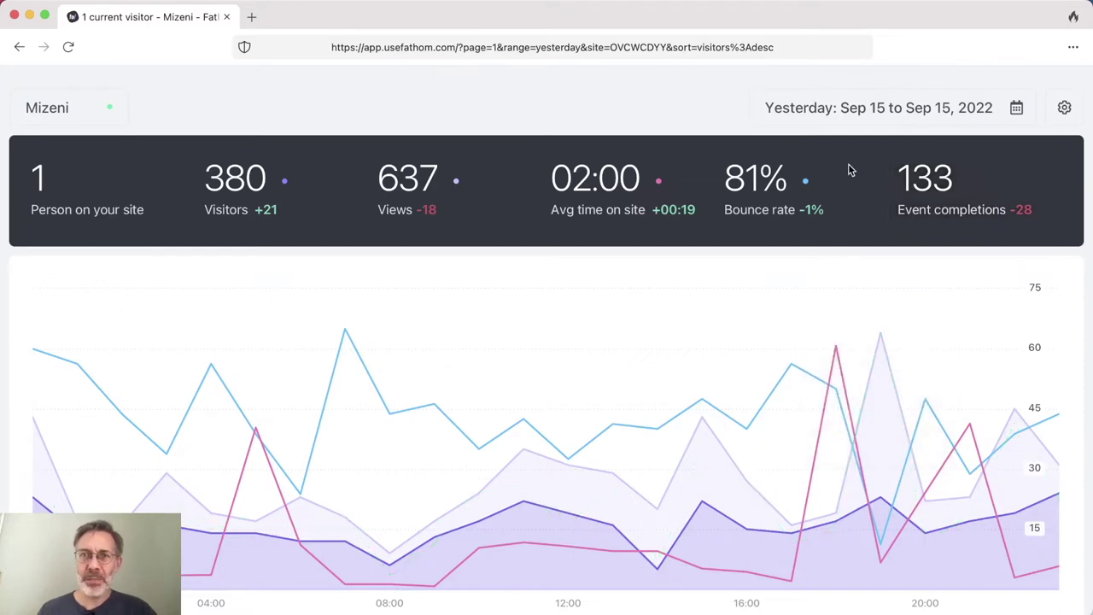
left_click(820, 174)
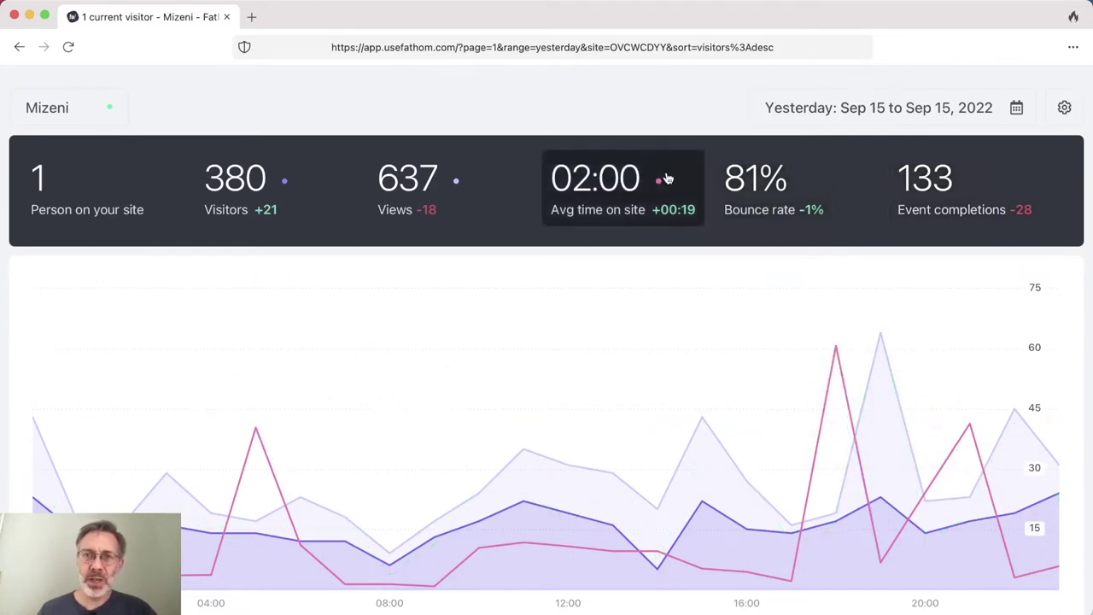
left_click(667, 178)
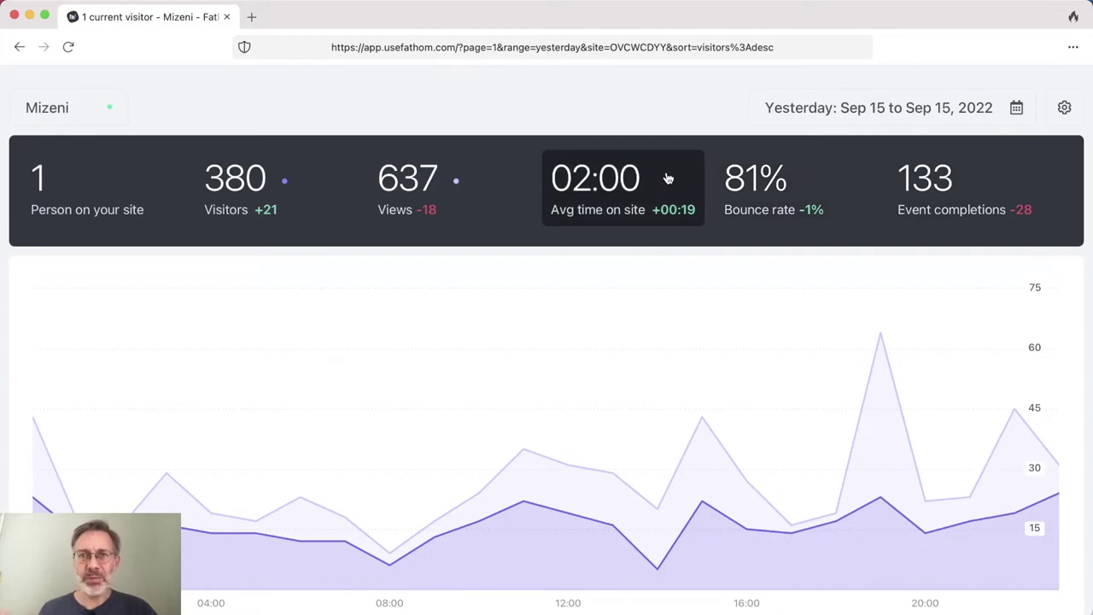
- Check which content and referrers apply to the people currently on the site, and collapse that overview again
left_click(101, 187)
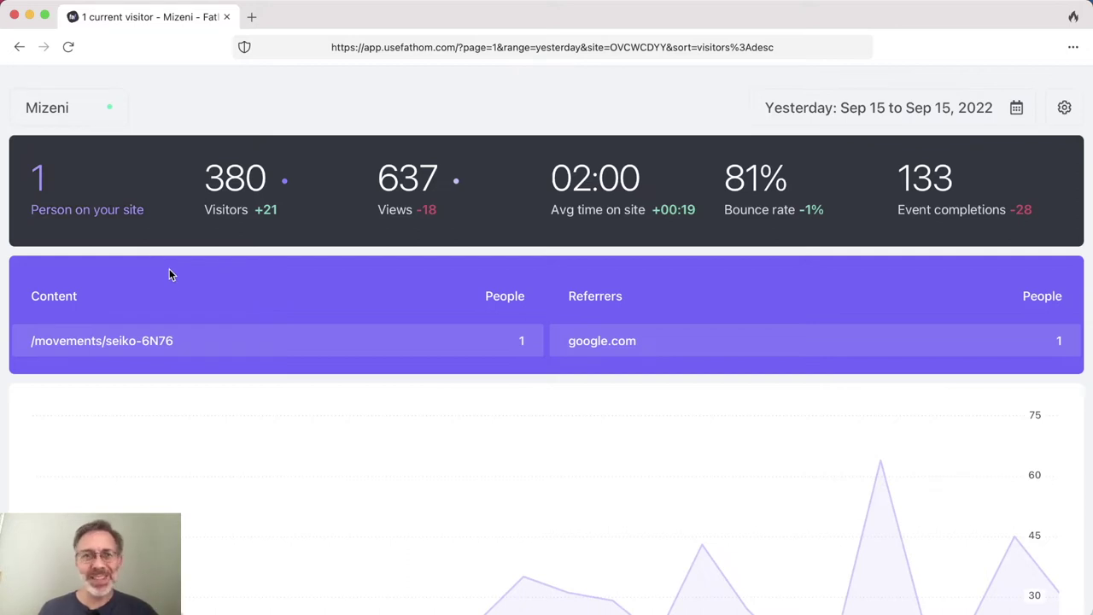
left_click(100, 187)
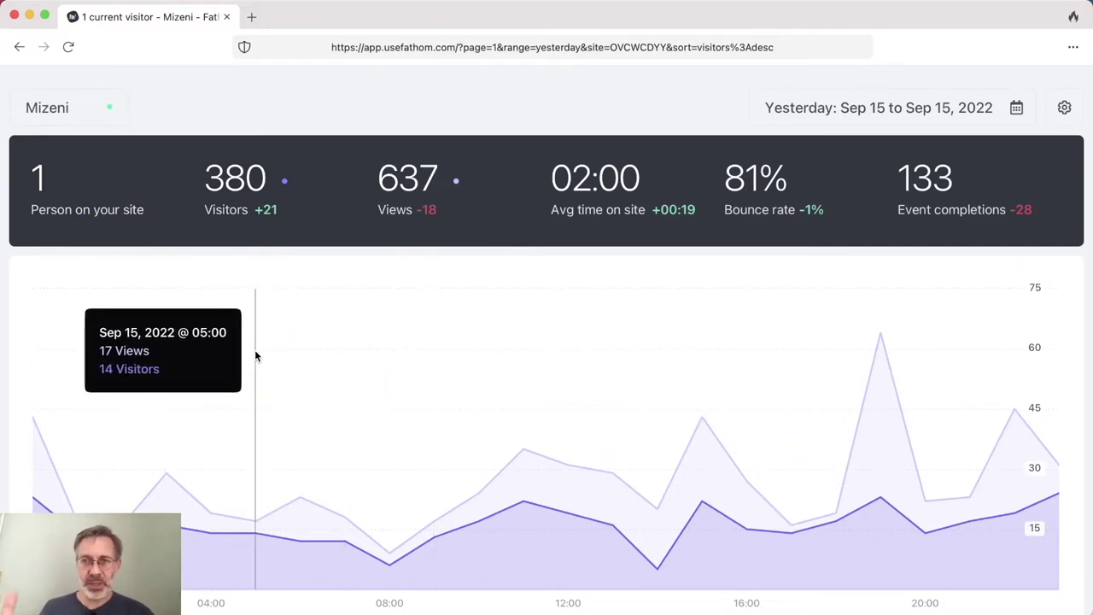
- Set the dashboard's date range to Last 30 Days
left_click(877, 110)
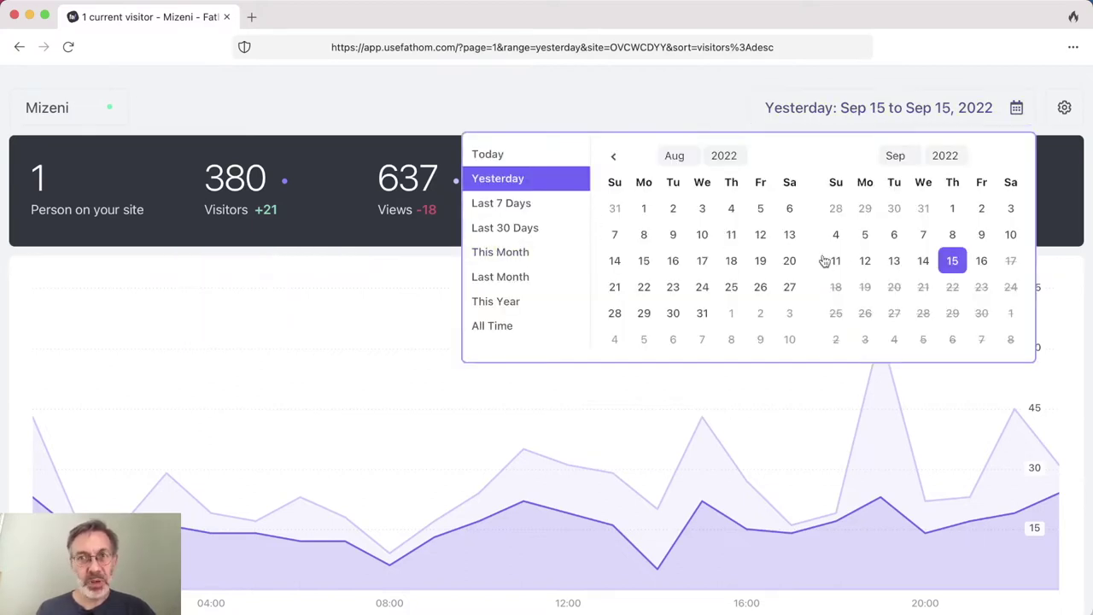
left_click(505, 229)
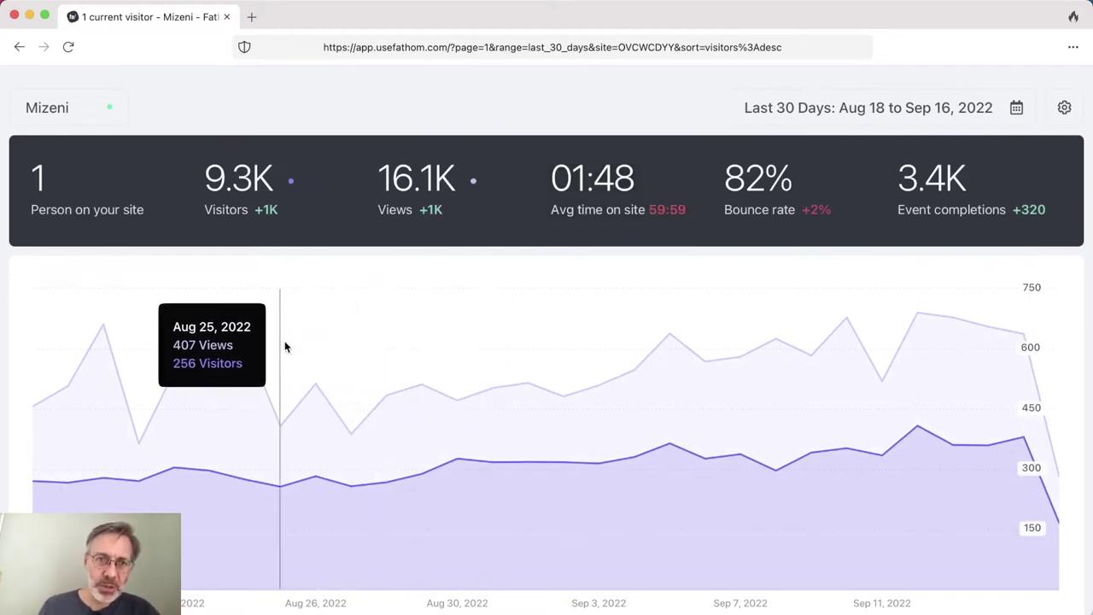
- Narrow the chart to Aug 25 to Sep 8, 2022, and restore the Last 30 Days range
left_click_drag(286, 346, 811, 357)
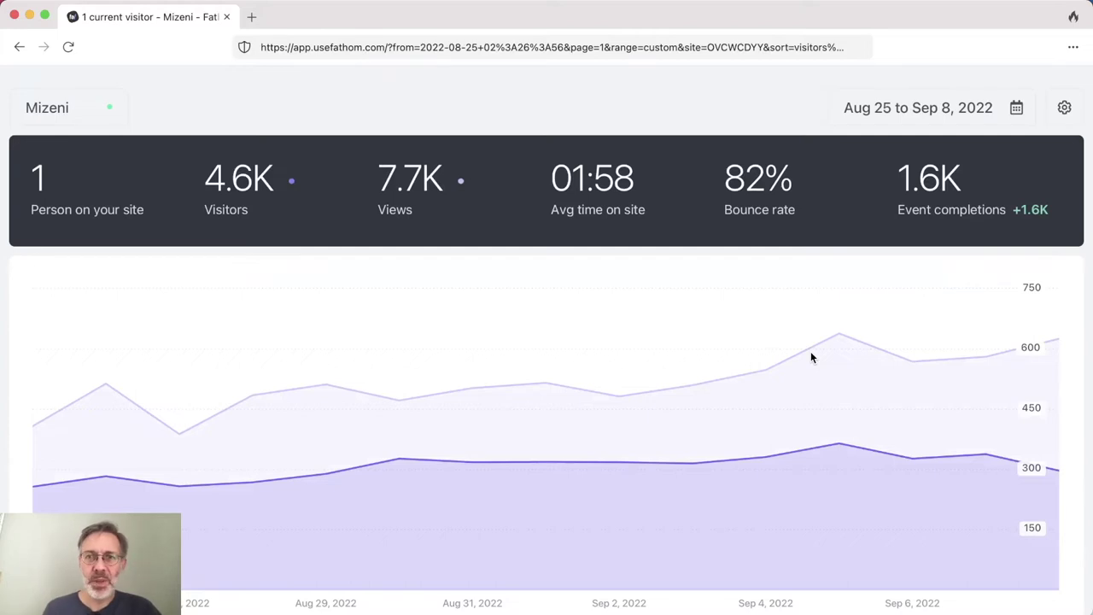
left_click(907, 116)
left_click(525, 229)
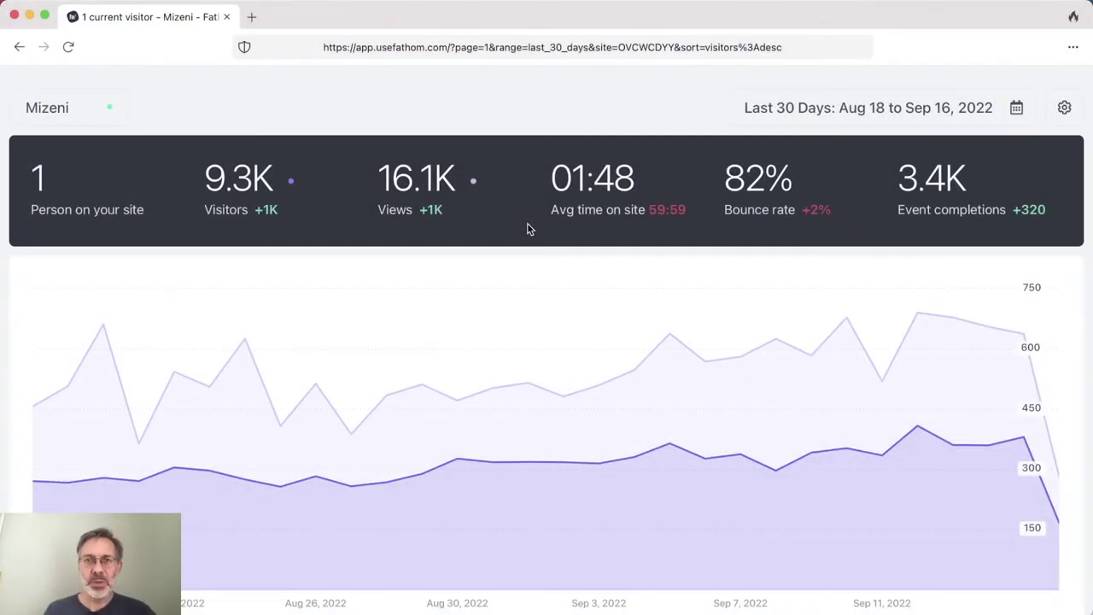
- Examine the Pages and Referrers tables, including the definitions of the Visitors and Entries columns for pages
scroll(527, 225, "down", 10)
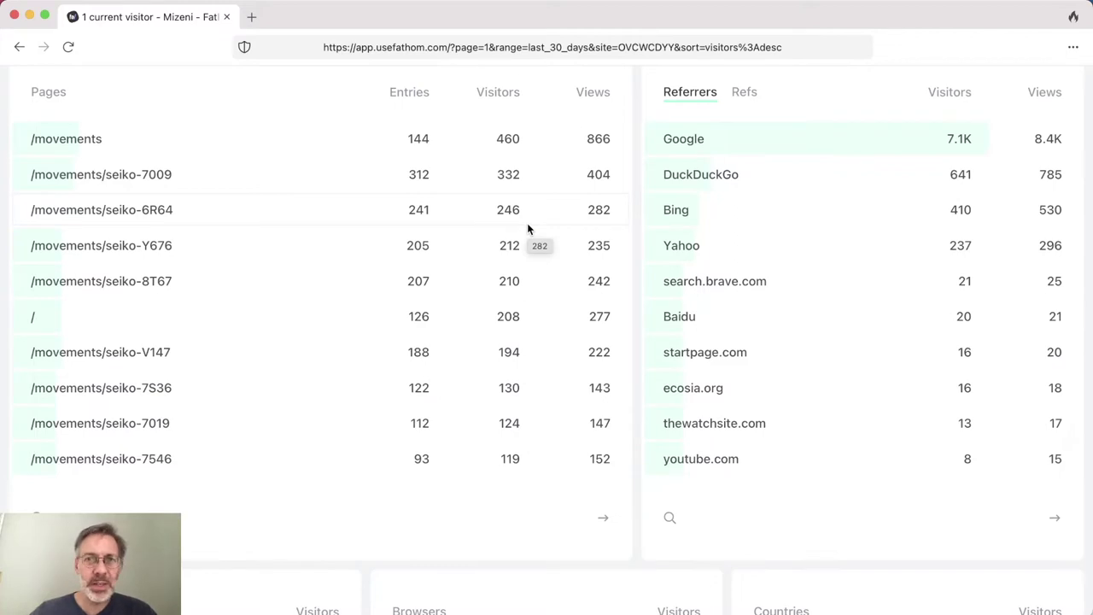
scroll(528, 227, "down", 1)
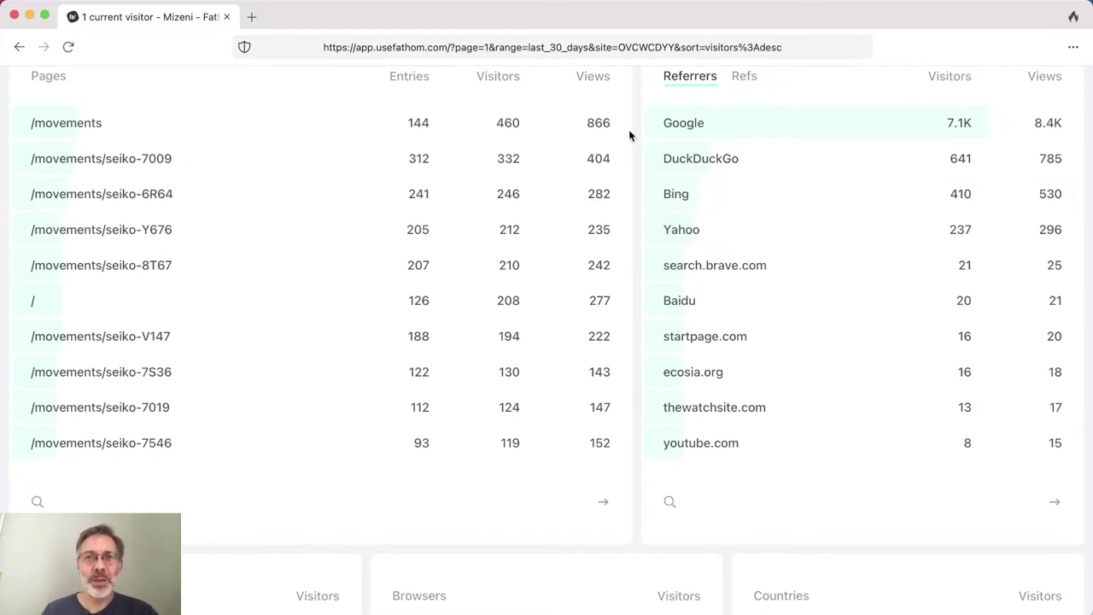
mouse_move(507, 79)
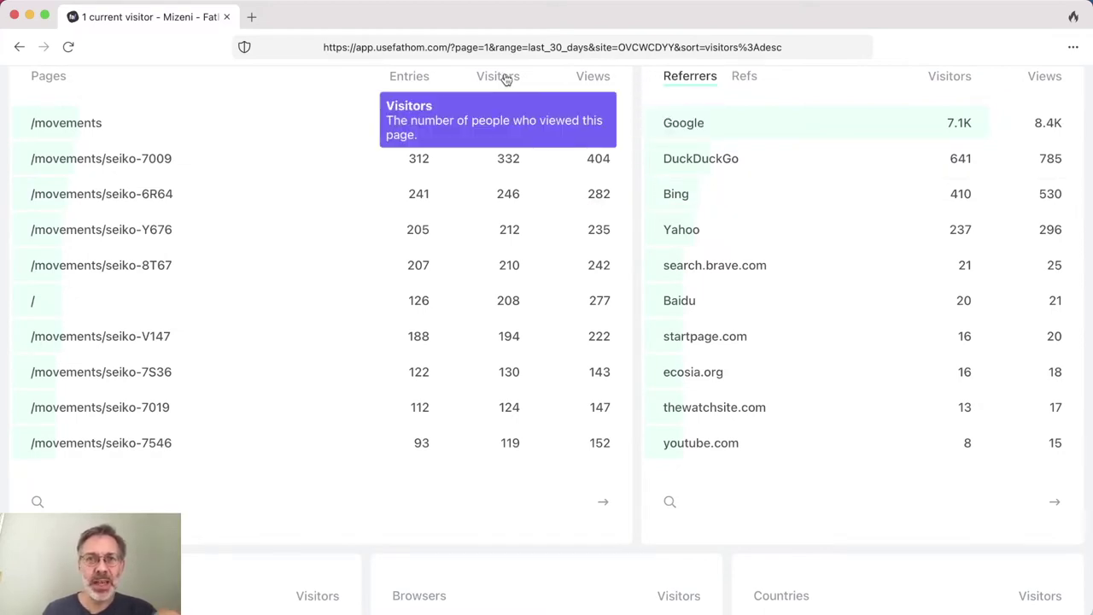
mouse_move(413, 80)
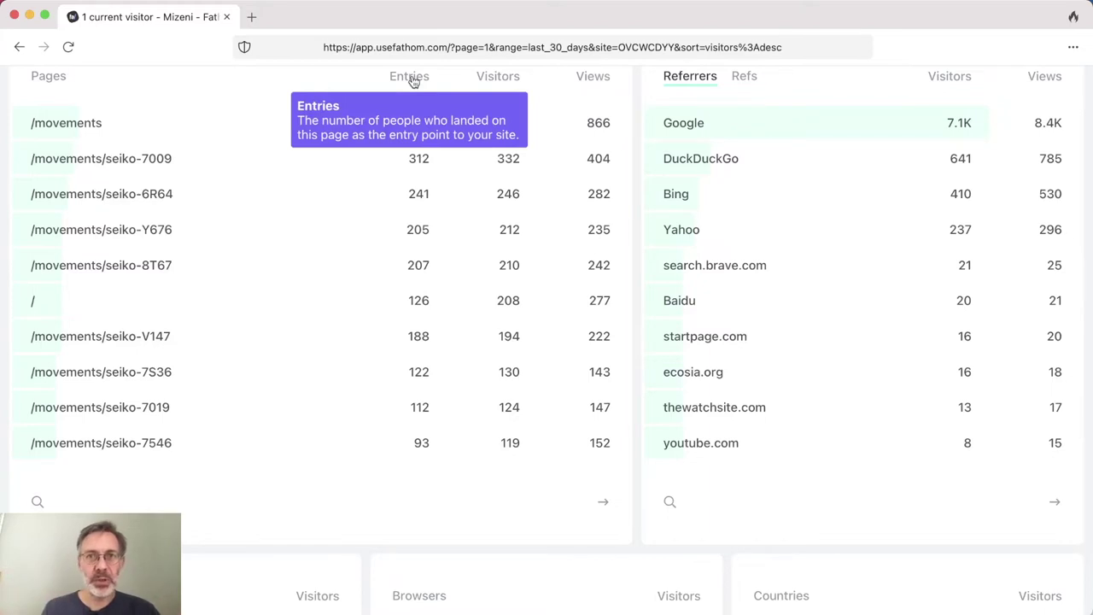
mouse_move(603, 103)
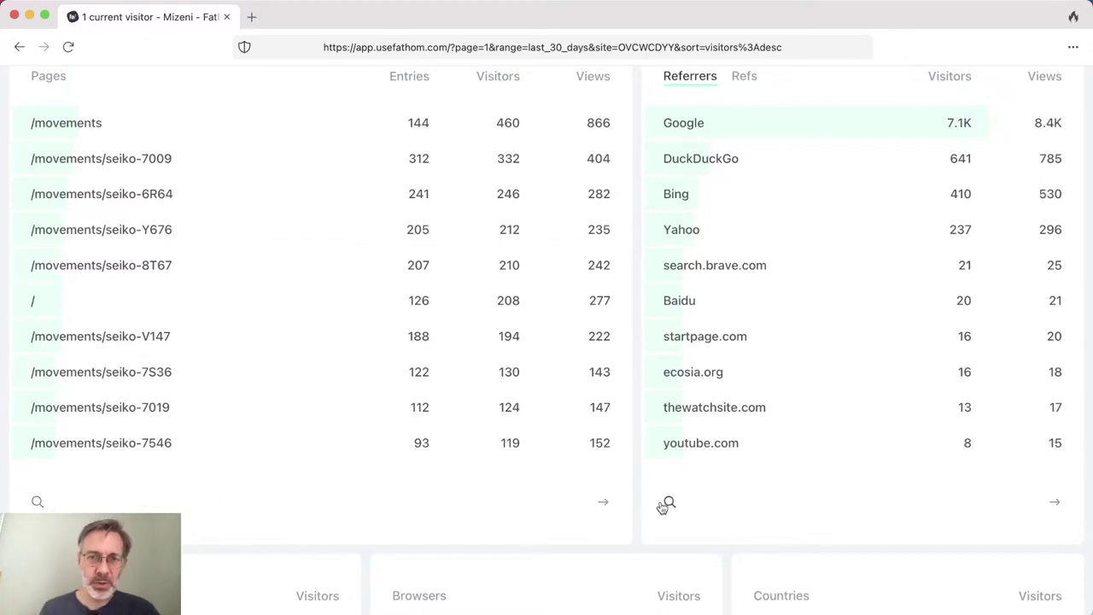
- Filter the statistics to page paths matching "articles" by searching the Pages table
scroll(502, 453, "down", 1)
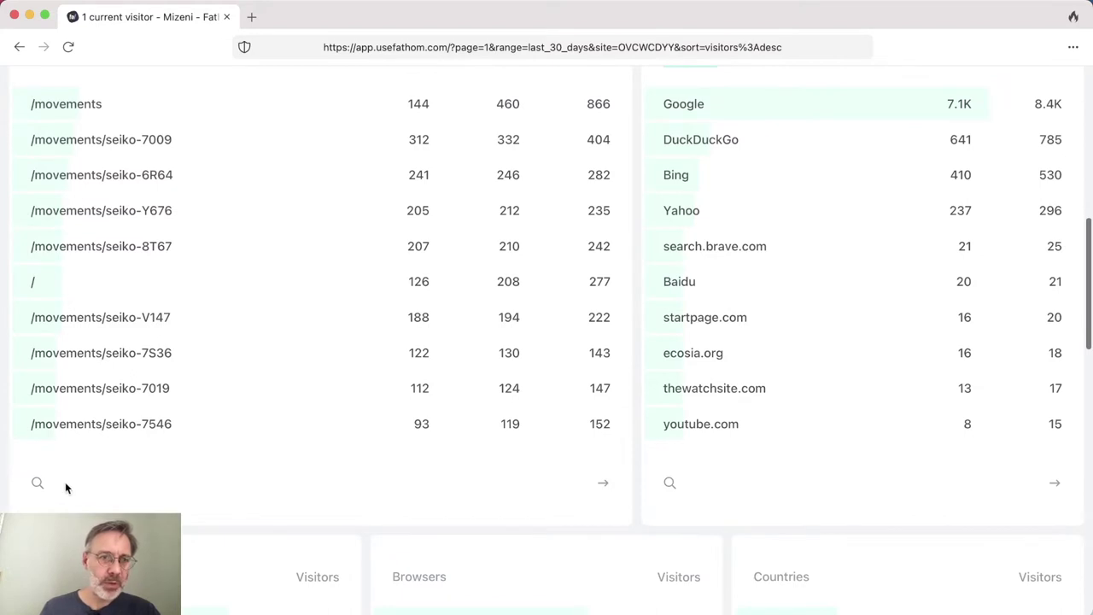
left_click(38, 483)
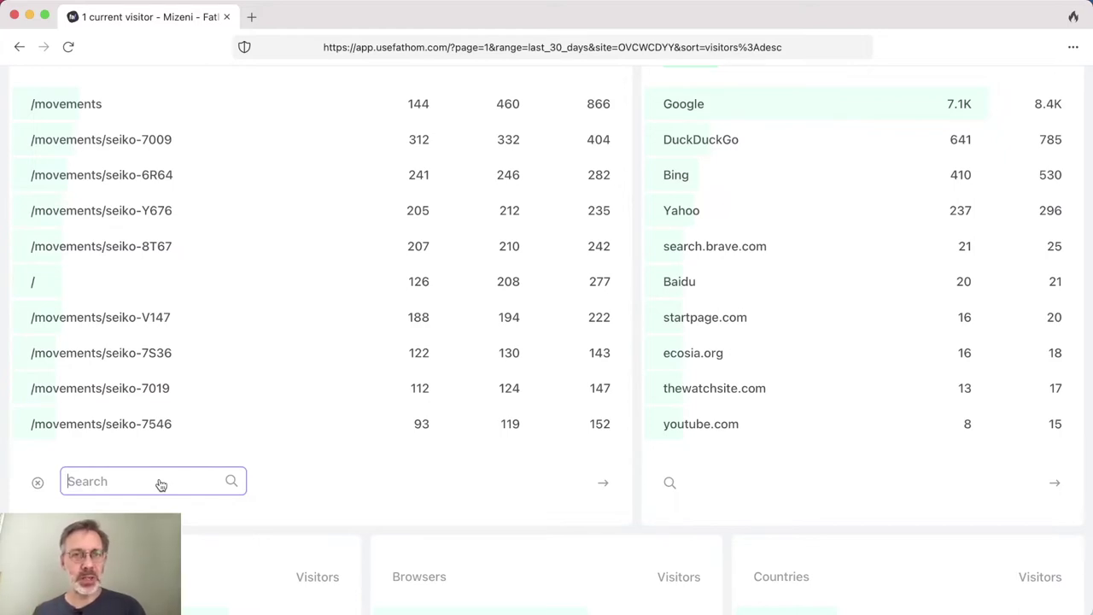
type("artic")
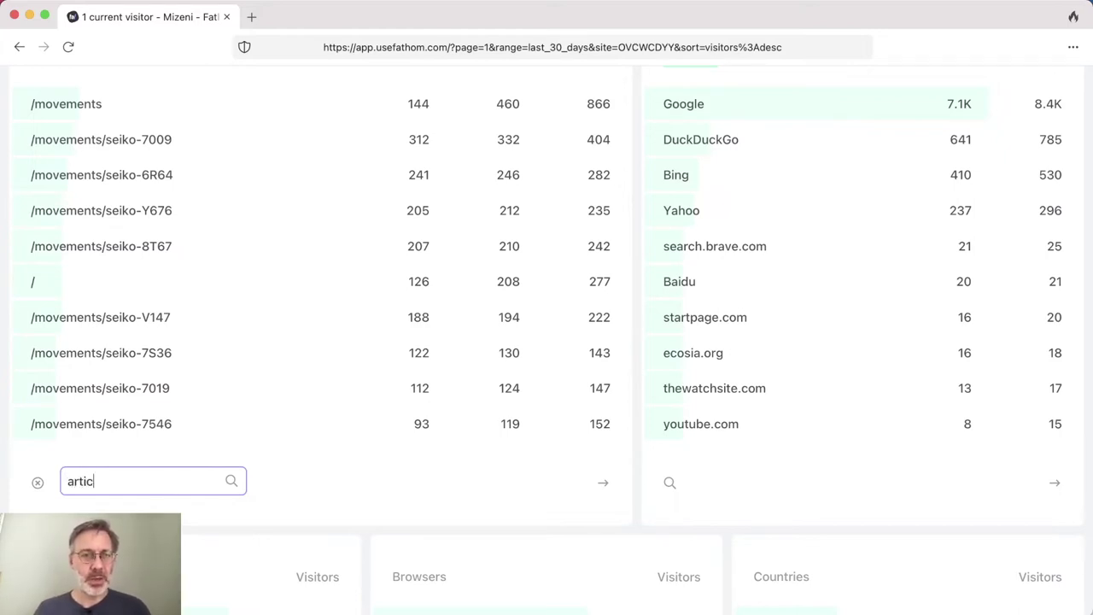
type("les")
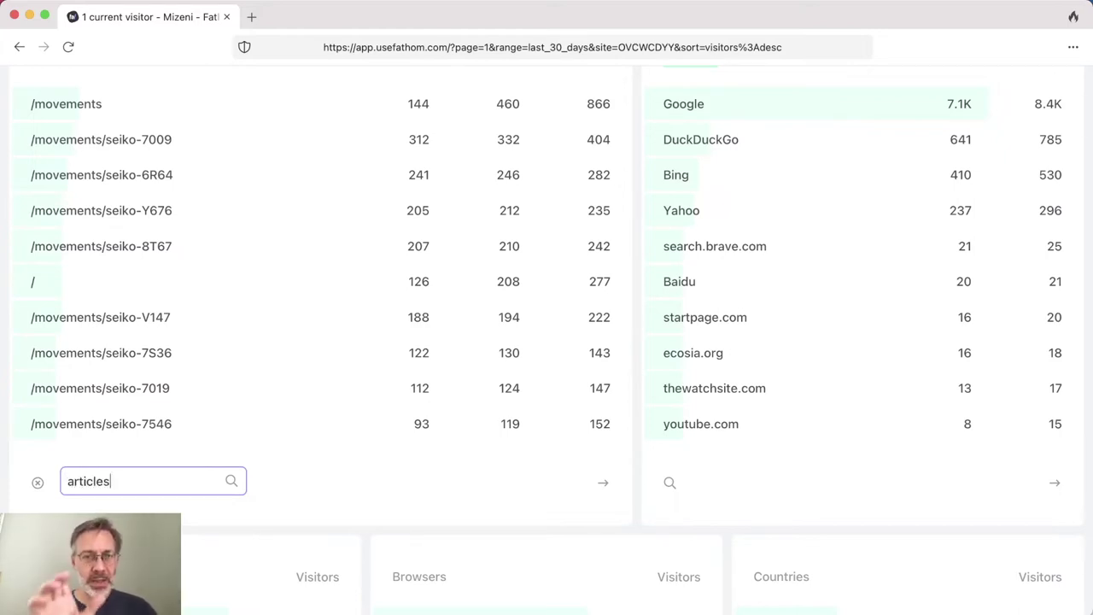
key("Return")
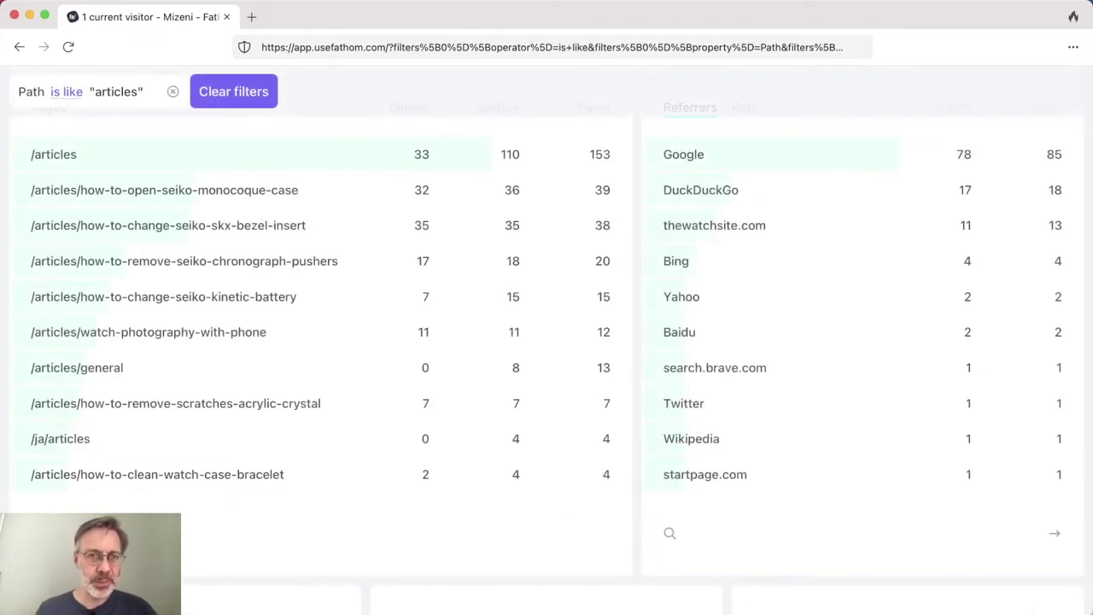
- Review the summary figures, traffic chart, pages and referrers for the "articles" path filter
scroll(295, 381, "up", 10)
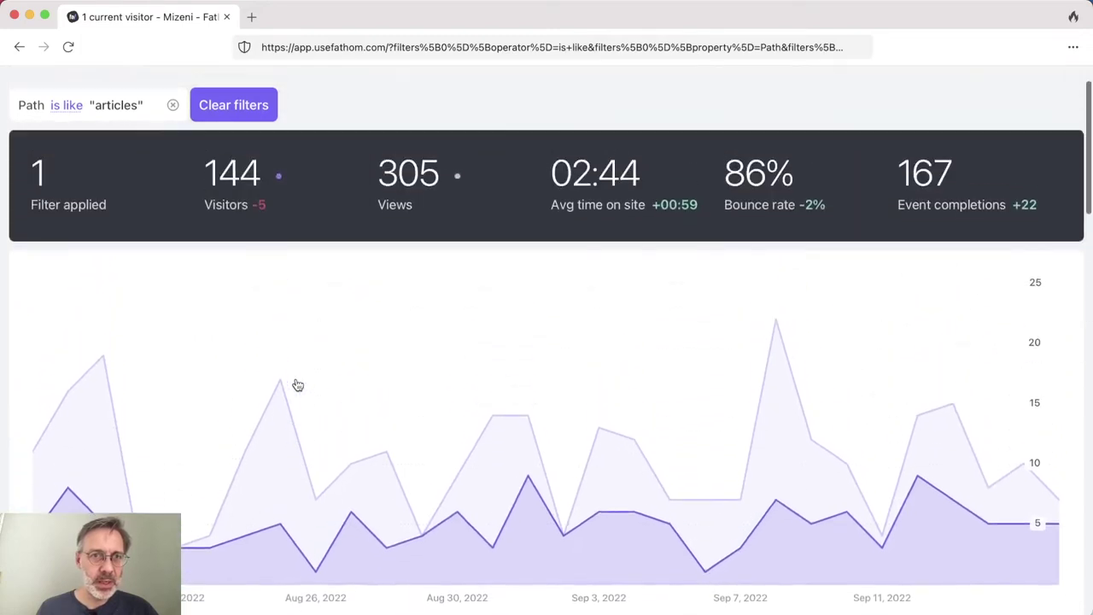
scroll(297, 385, "up", 1)
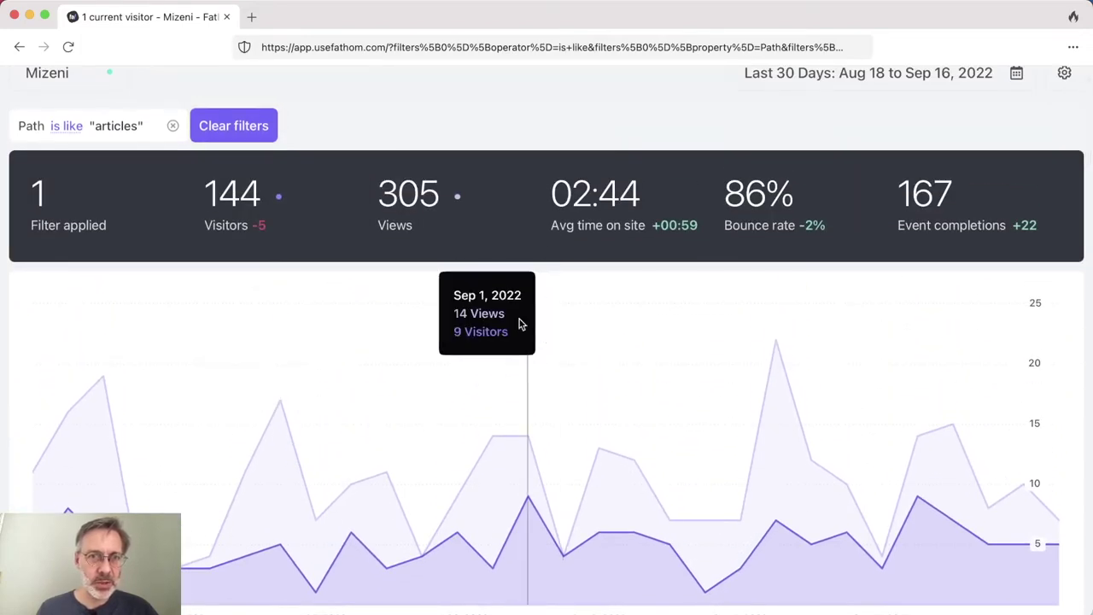
scroll(549, 334, "down", 6)
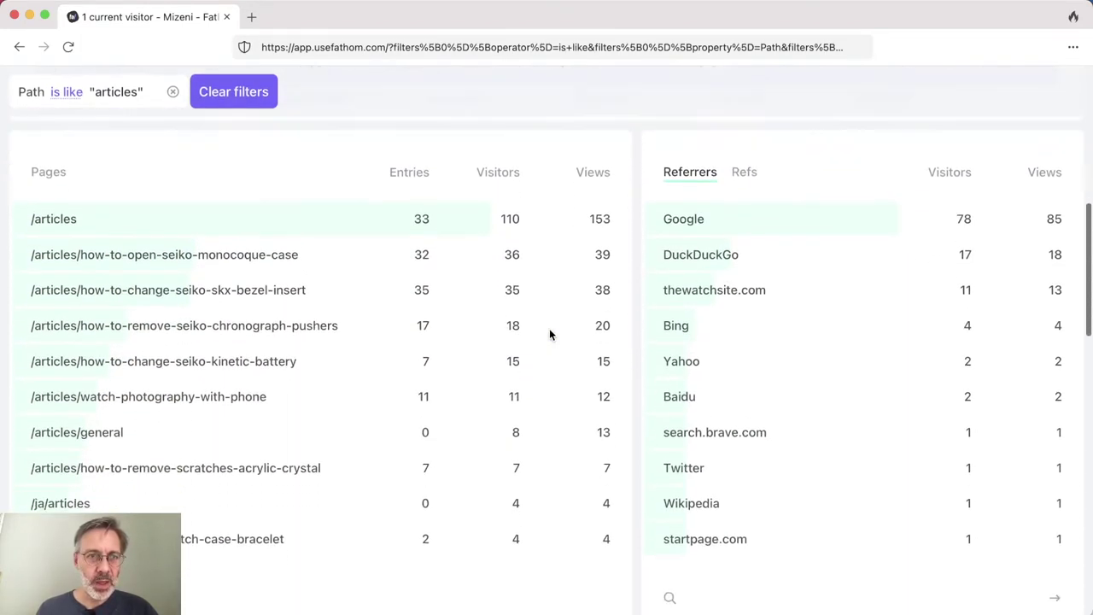
scroll(549, 334, "down", 2)
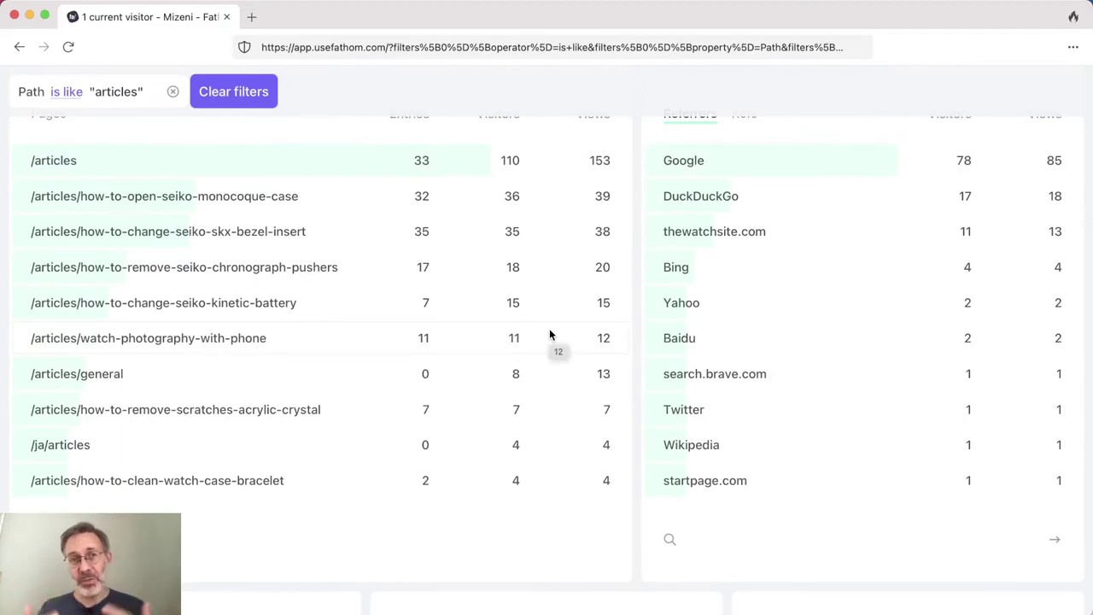
scroll(550, 336, "down", 2)
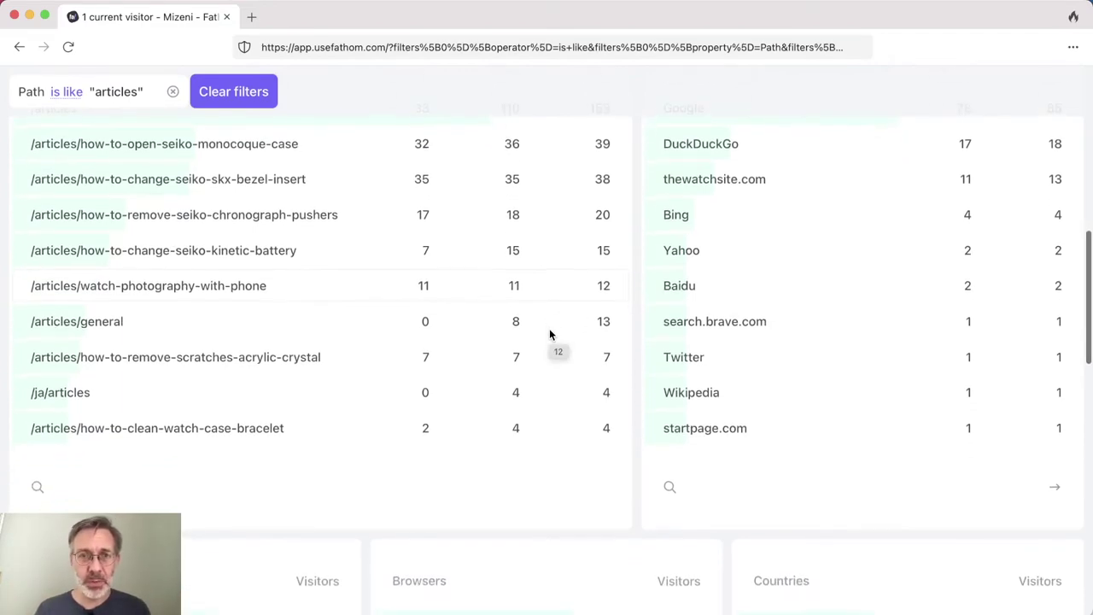
- Add a referrer hostname filter for DuckDuckGo, review its traffic, and switch the filter's condition to "is not"
scroll(822, 247, "up", 3)
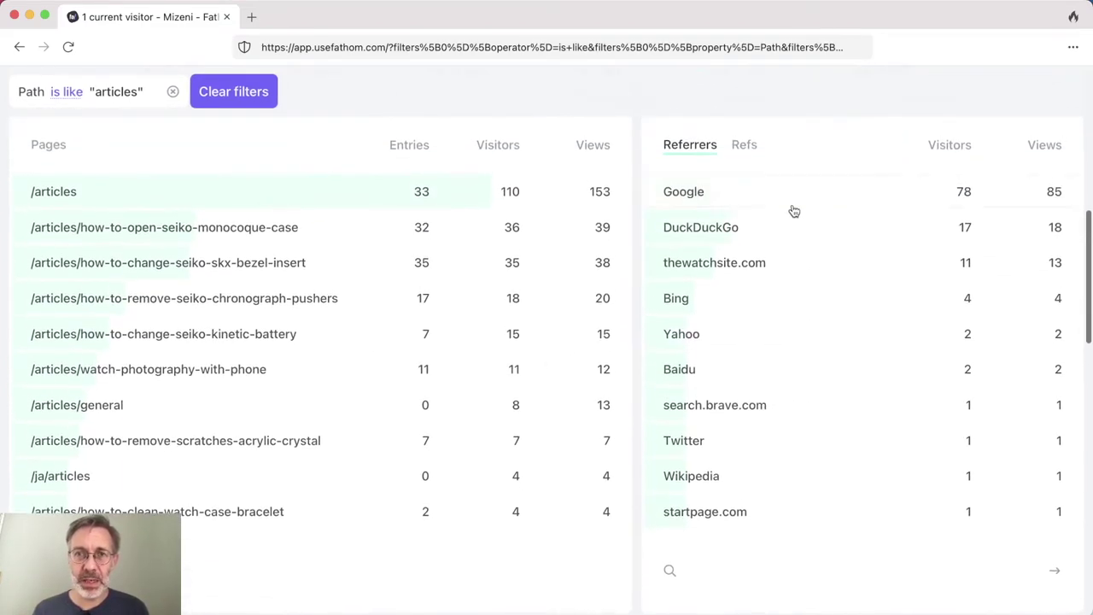
left_click(761, 233)
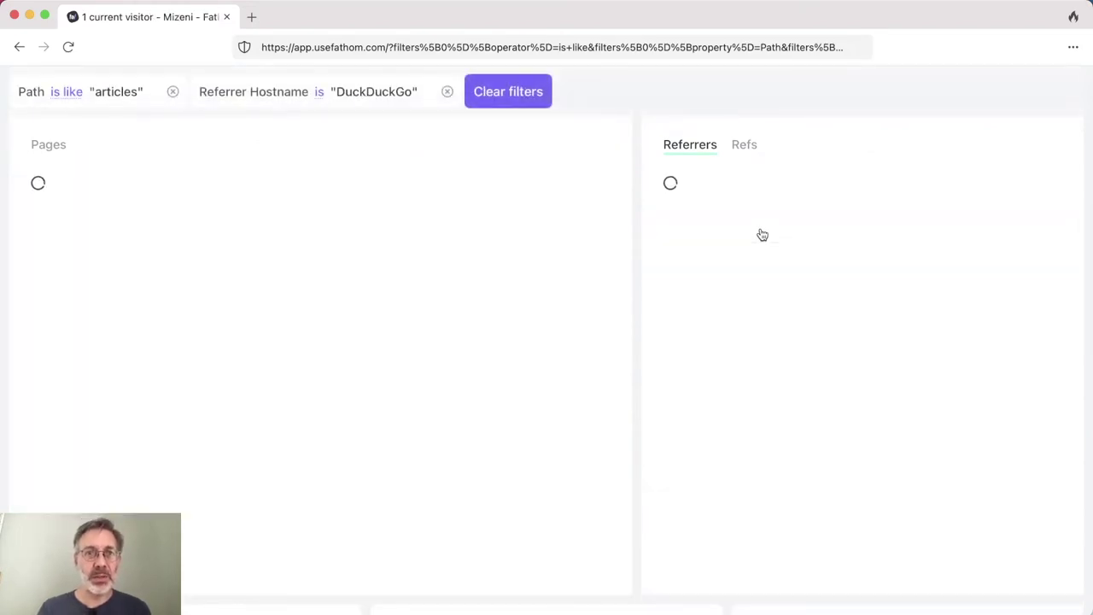
scroll(638, 235, "up", 10)
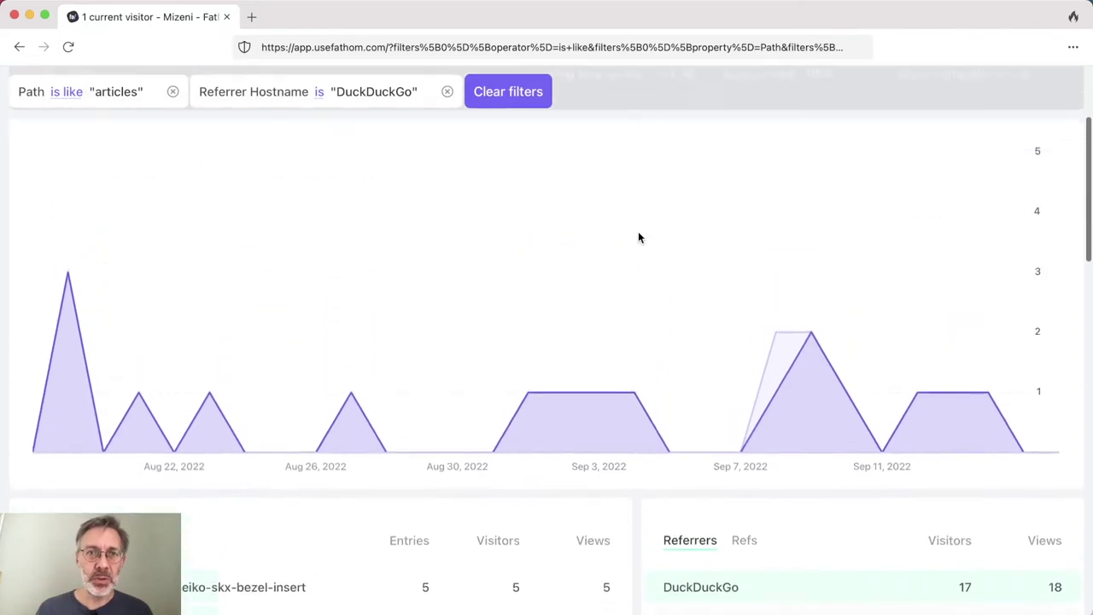
scroll(638, 238, "down", 1)
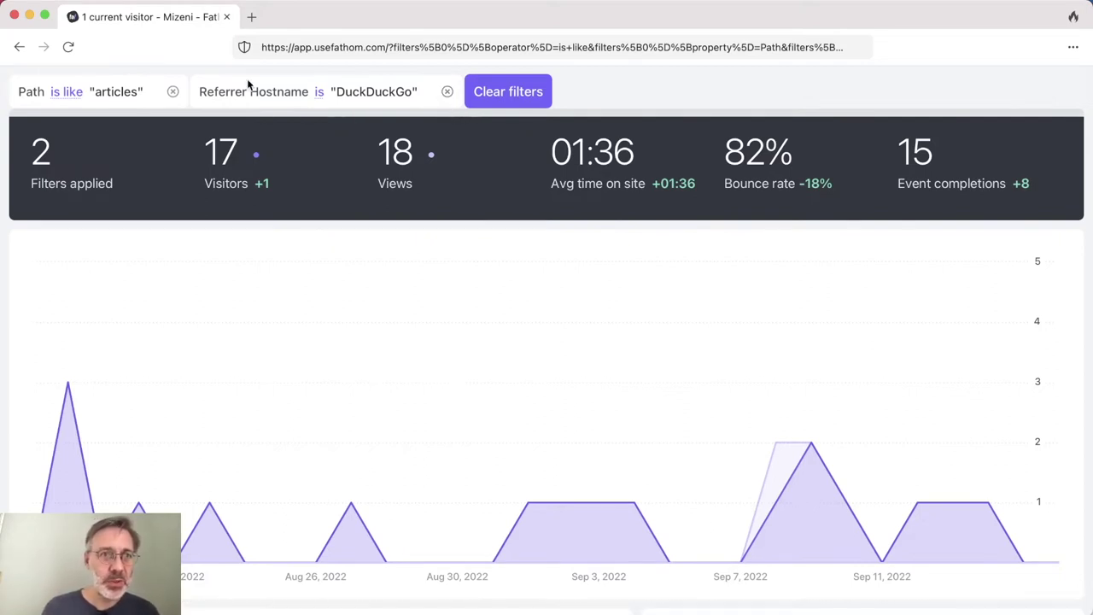
left_click(320, 94)
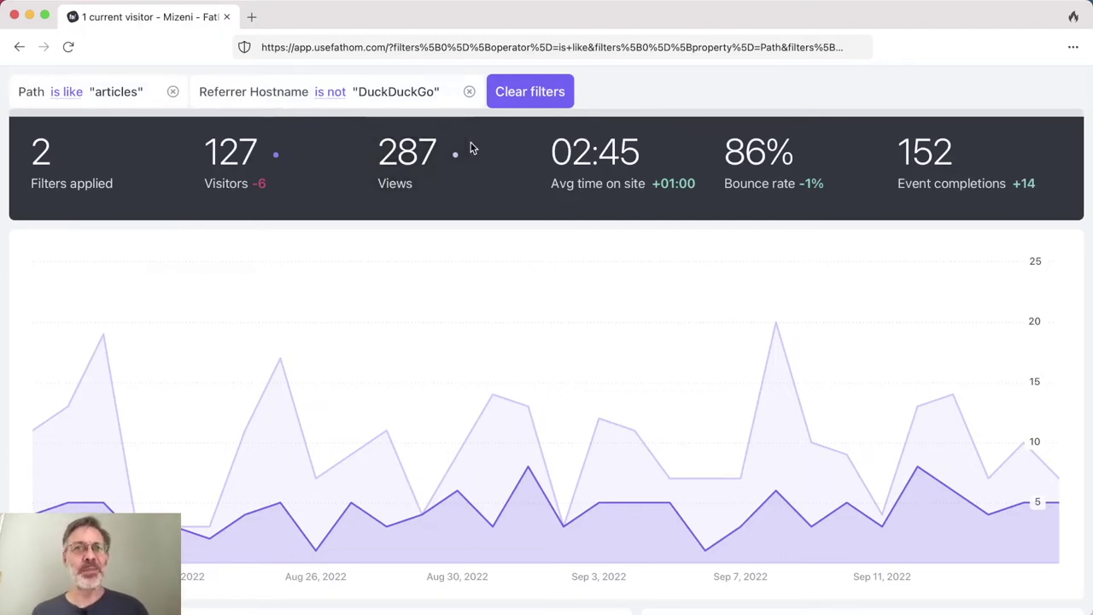
- Clear all applied filters and return to the Pages and Referrers tables
left_click(568, 94)
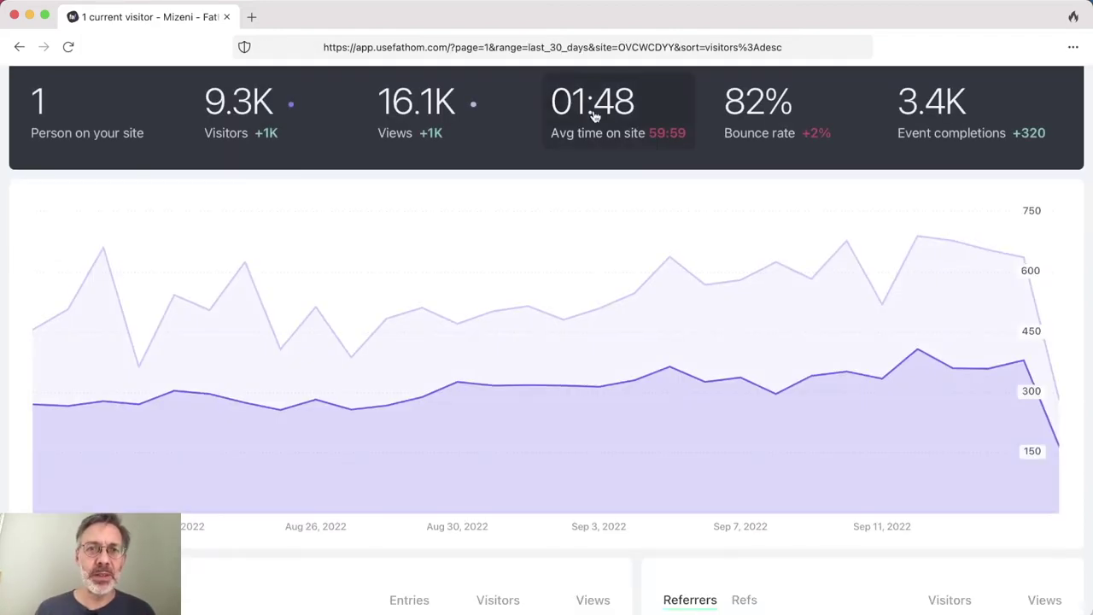
scroll(665, 191, "down", 8)
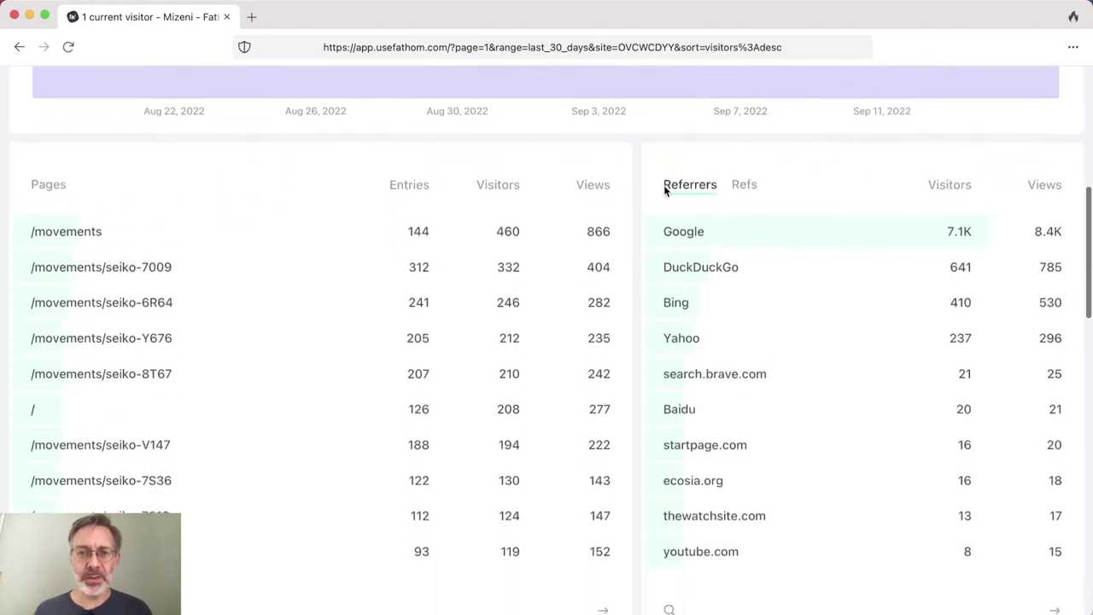
- Open the event management page from the dashboard's Events section and go to its Add an event form
scroll(665, 191, "down", 5)
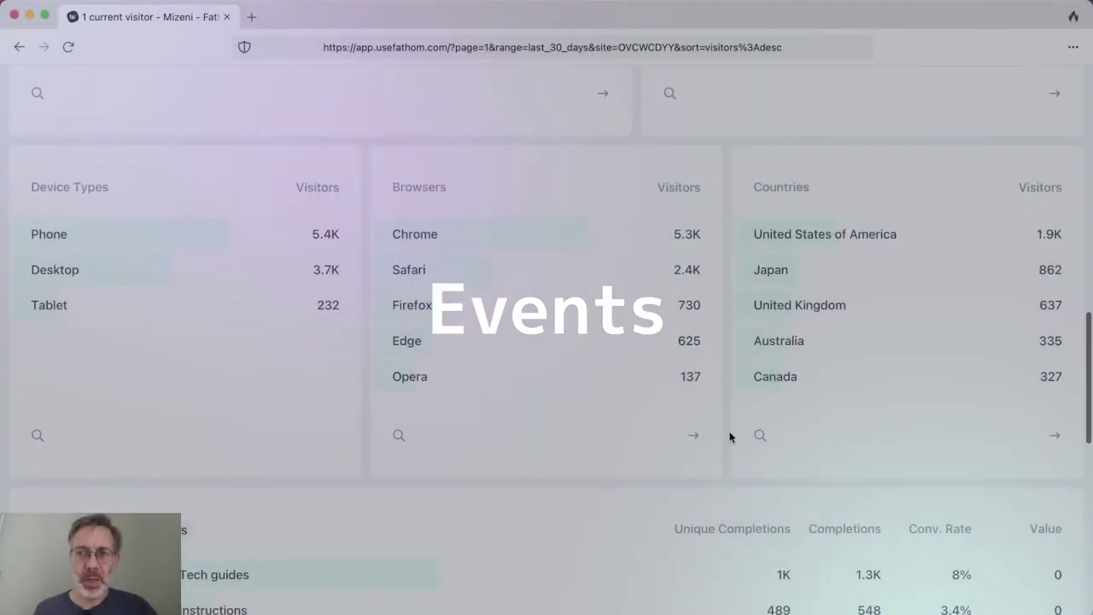
scroll(730, 436, "down", 5)
scroll(729, 438, "down", 5)
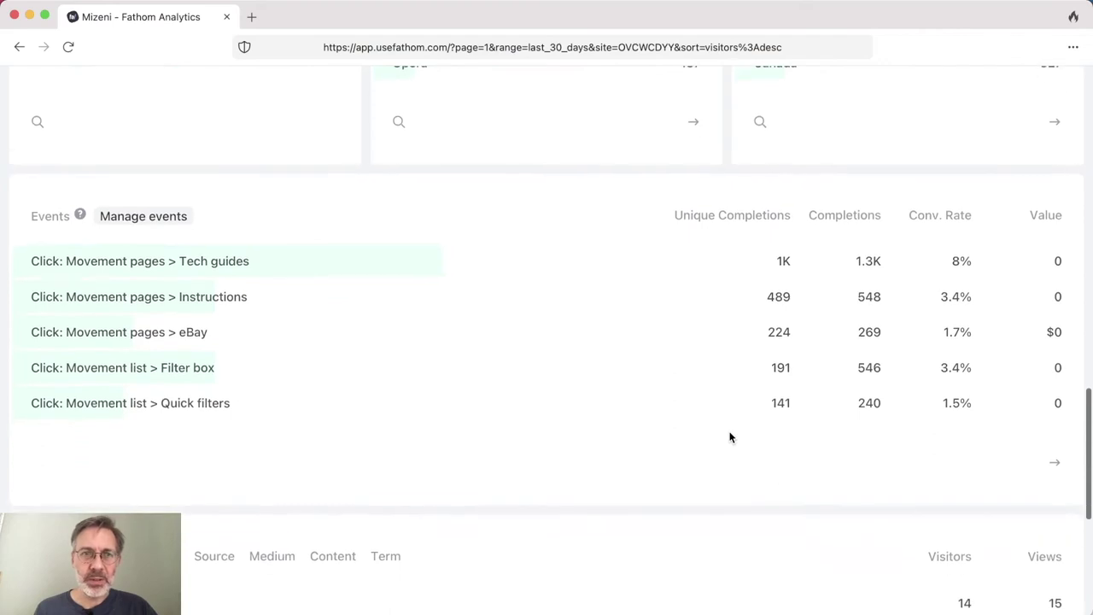
scroll(729, 437, "down", 1)
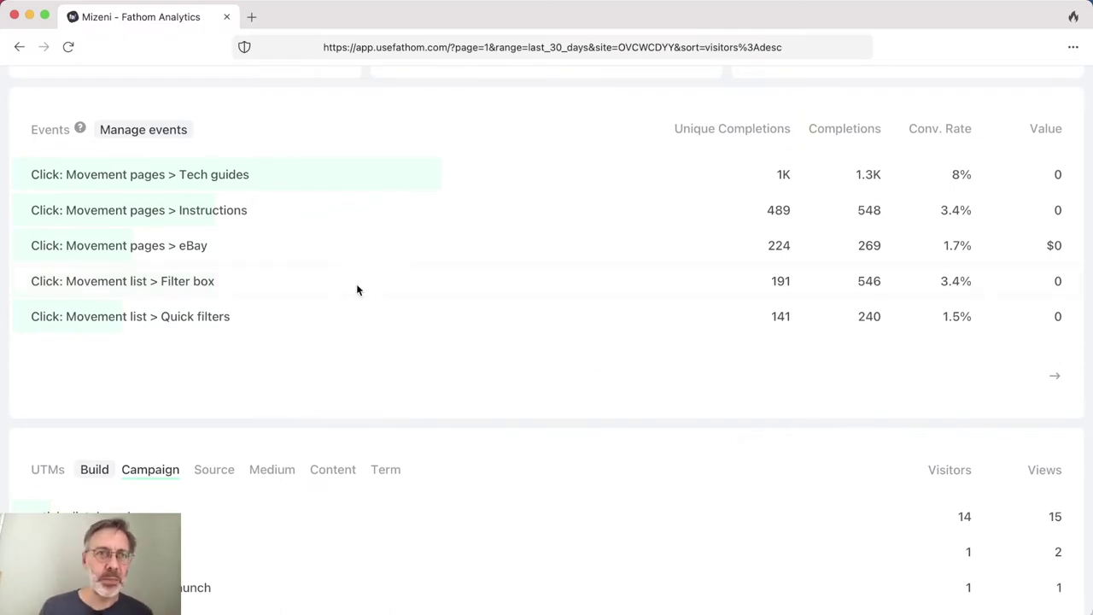
left_click(157, 136)
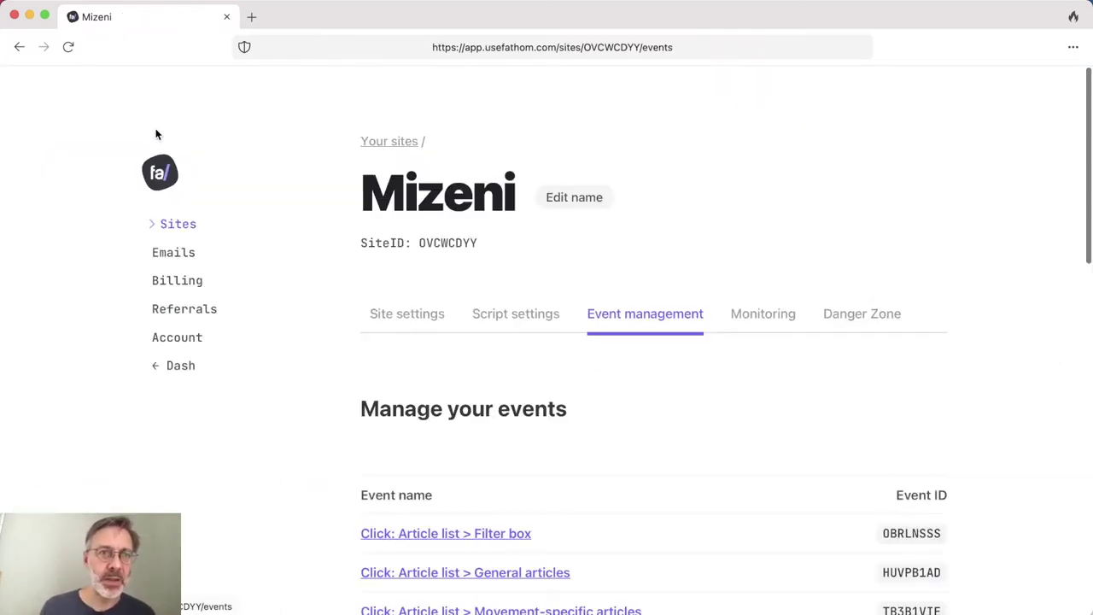
scroll(350, 256, "down", 10)
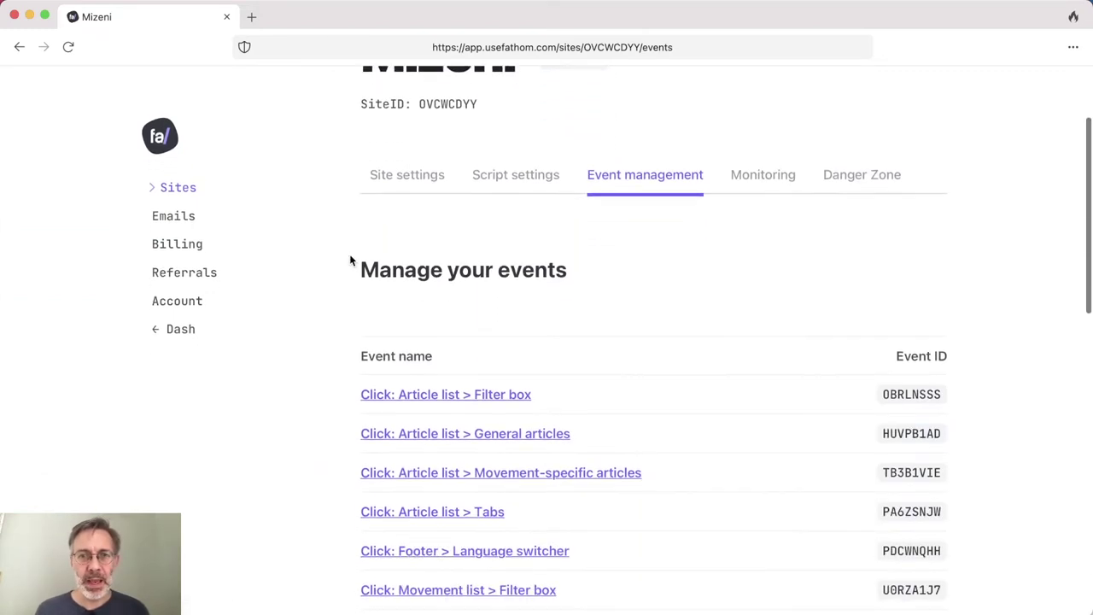
scroll(349, 257, "down", 5)
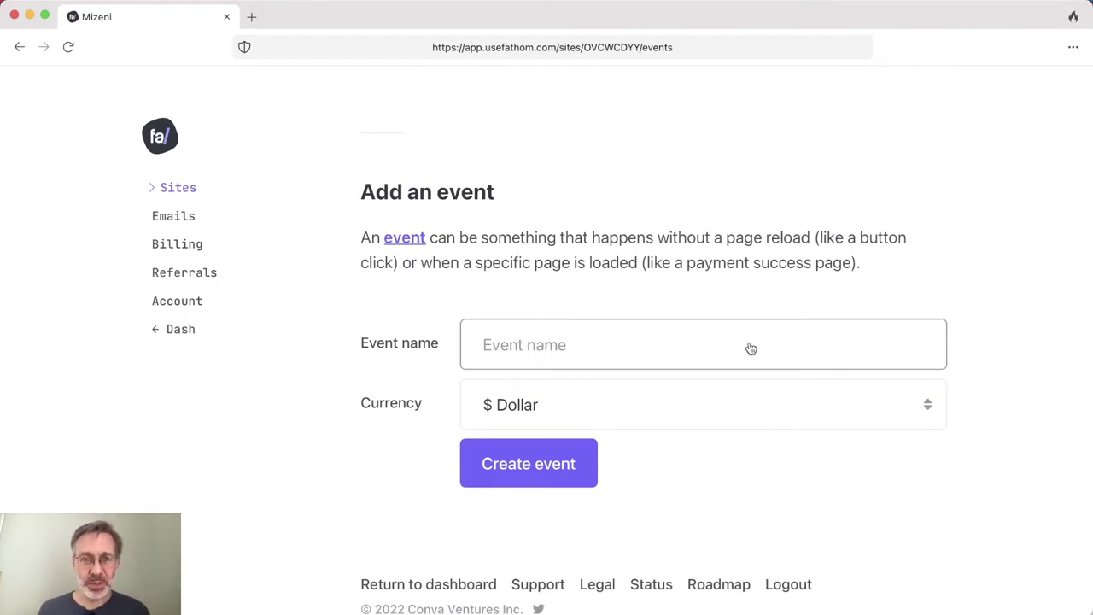
- Set the currency to None in the Add an event form, leaving the event name empty
left_click(809, 399)
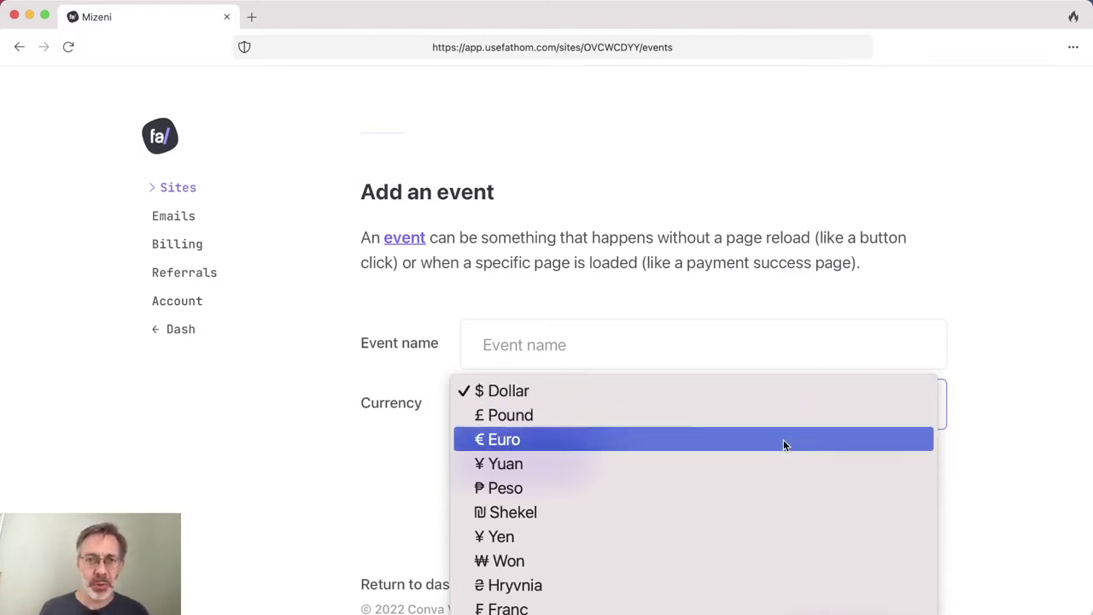
scroll(726, 556, "down", 2)
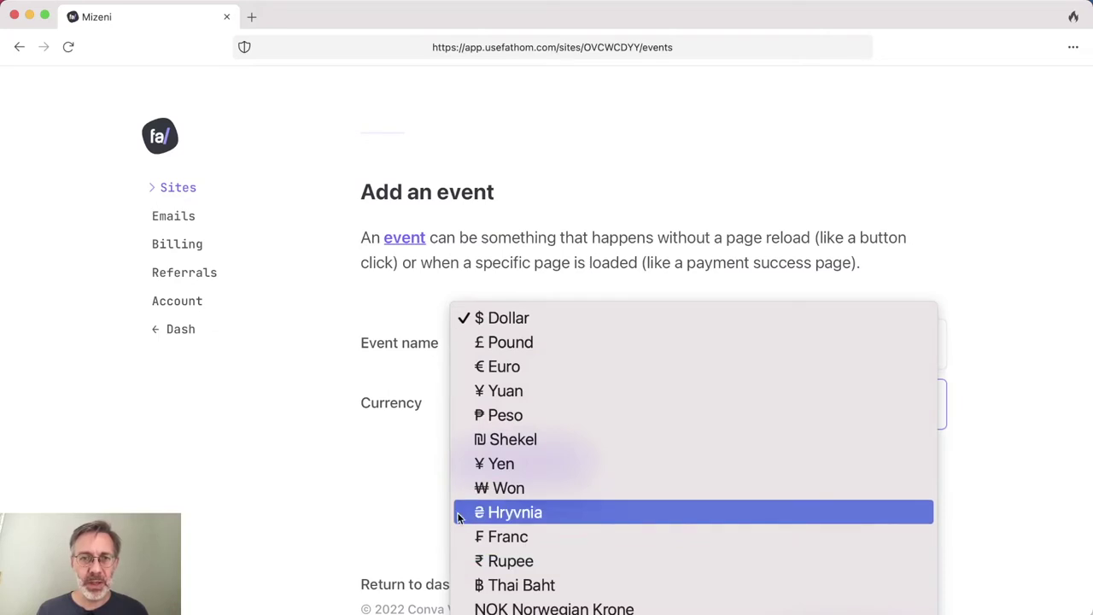
scroll(605, 556, "down", 1)
left_click(496, 608)
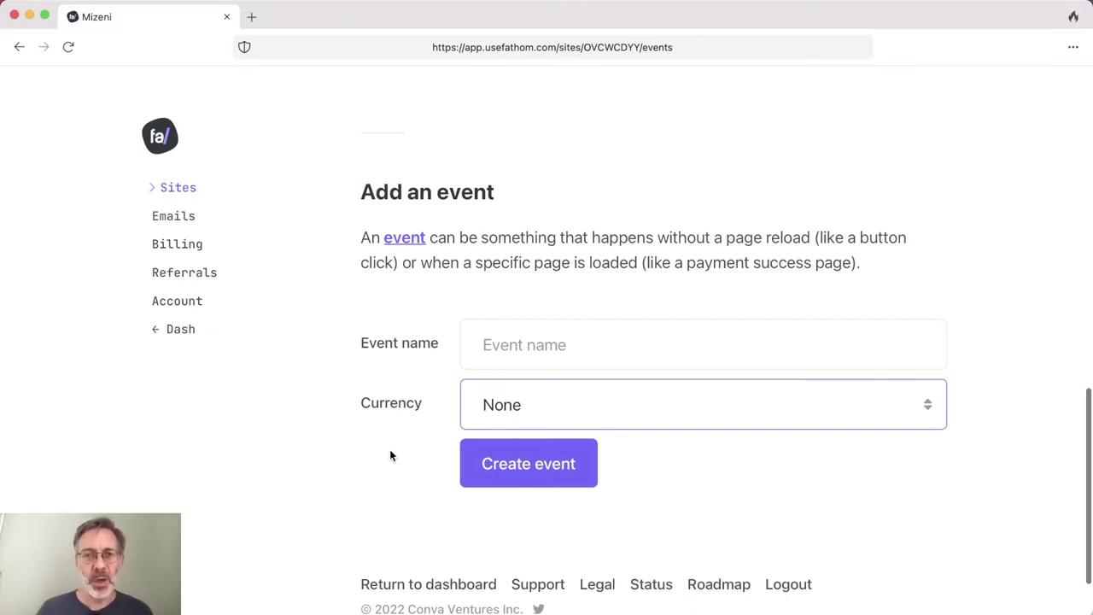
left_click(519, 461)
- Review the list of managed events with their event IDs and return to the Events table on the dashboard
scroll(420, 423, "up", 5)
scroll(420, 425, "up", 5)
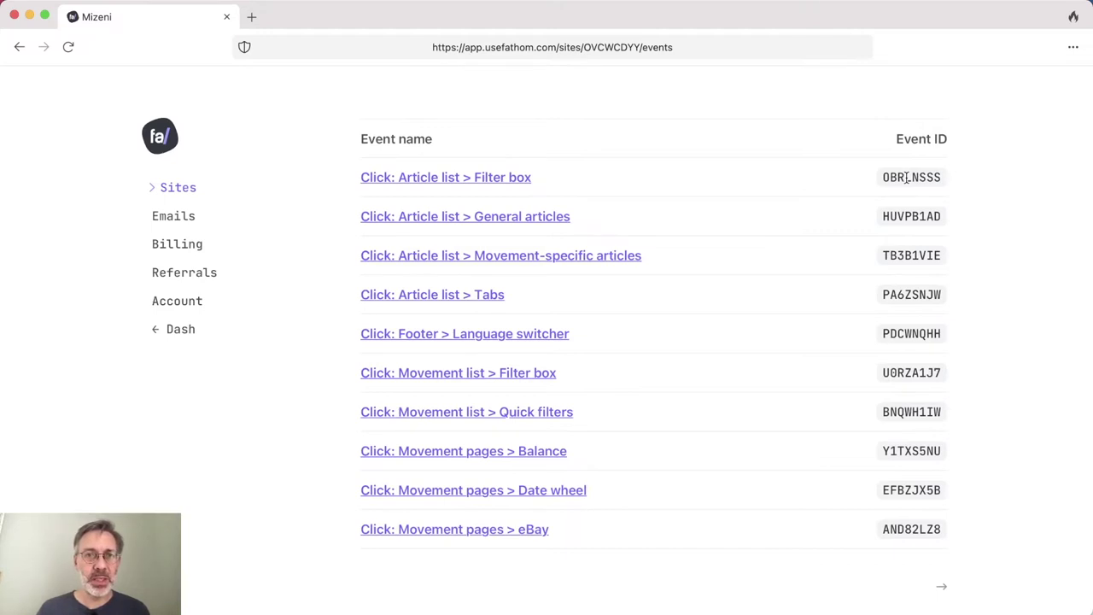
scroll(907, 177, "up", 3)
scroll(907, 176, "down", 7)
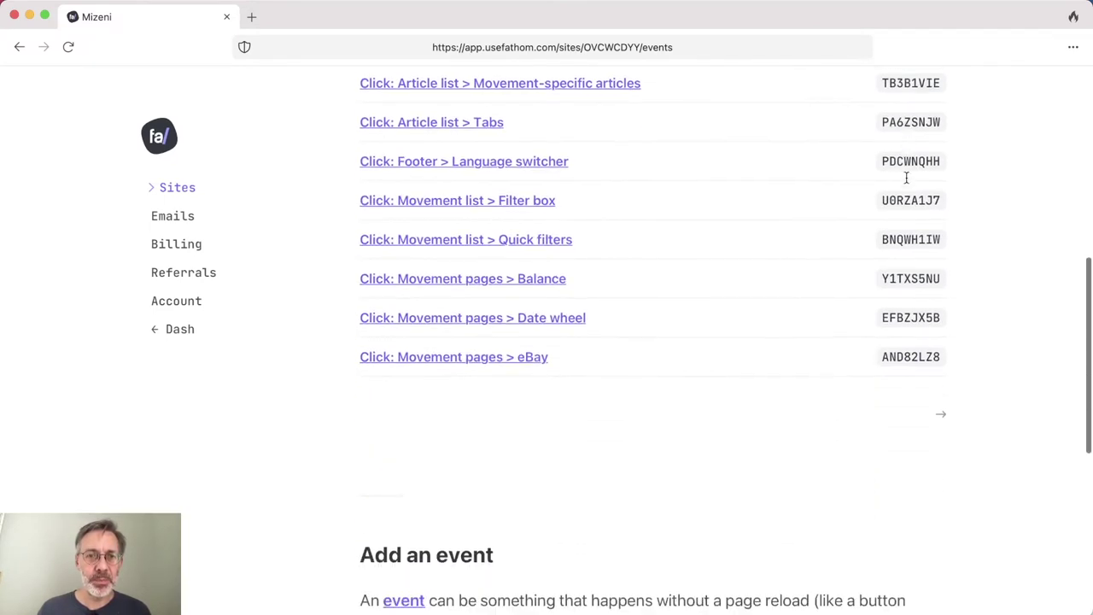
scroll(907, 176, "down", 5)
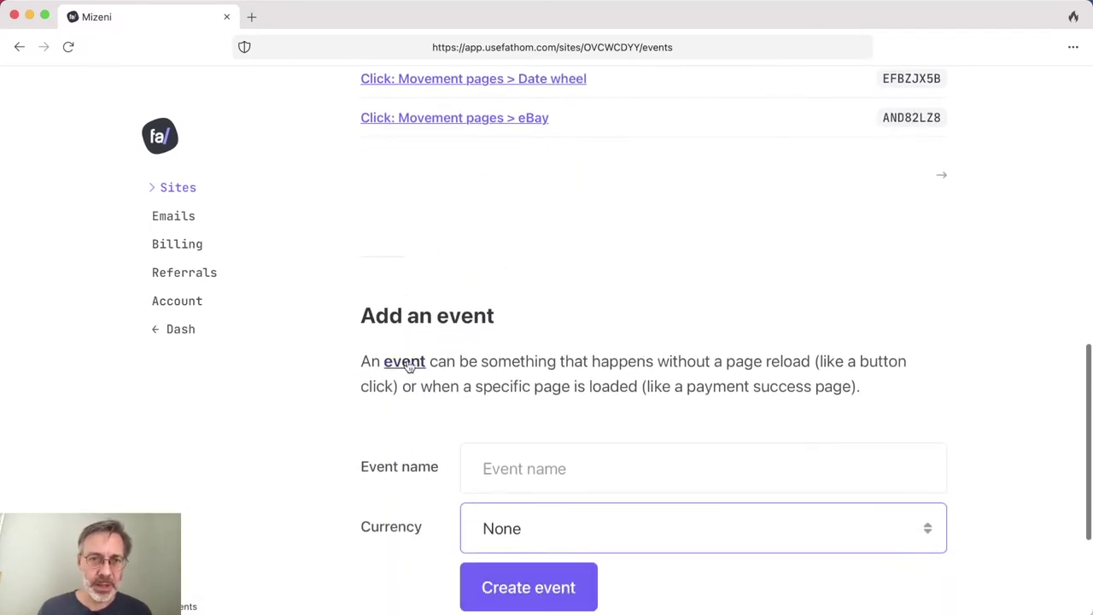
scroll(541, 358, "up", 2)
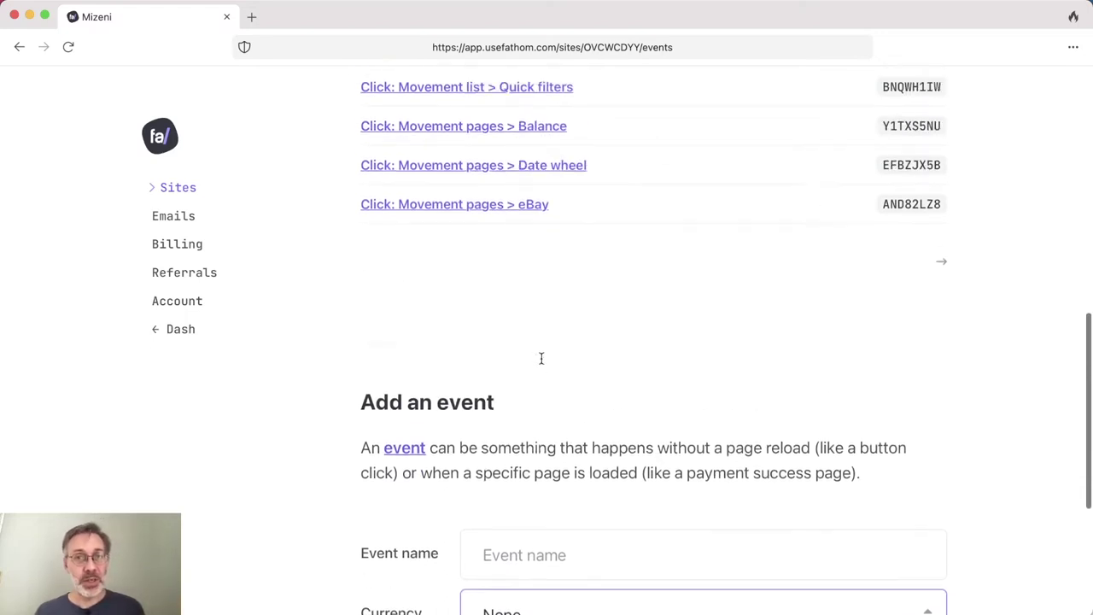
scroll(541, 358, "up", 10)
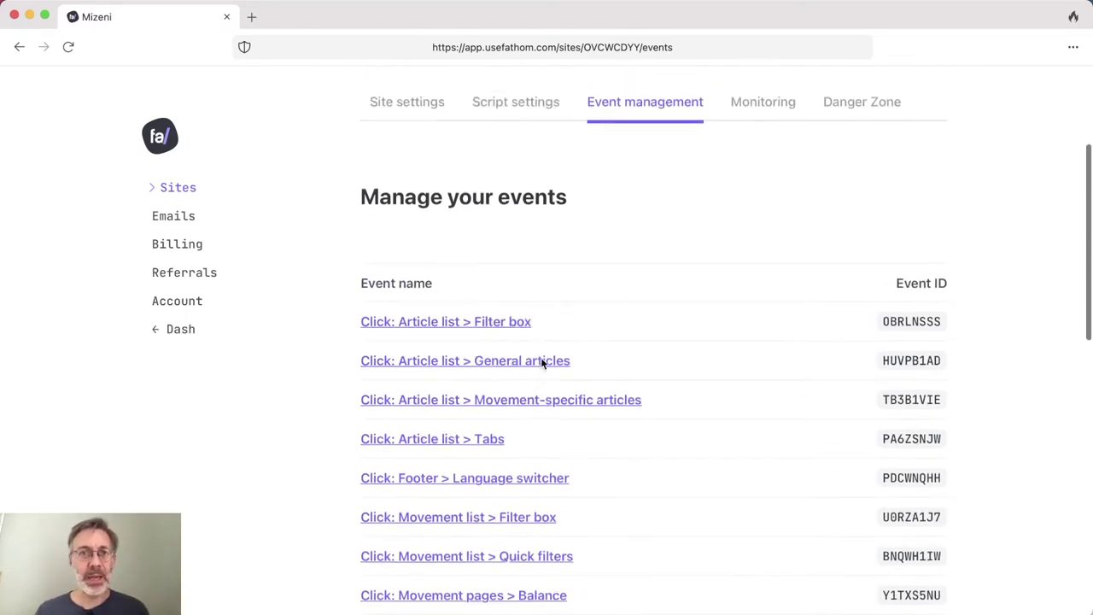
scroll(541, 363, "up", 5)
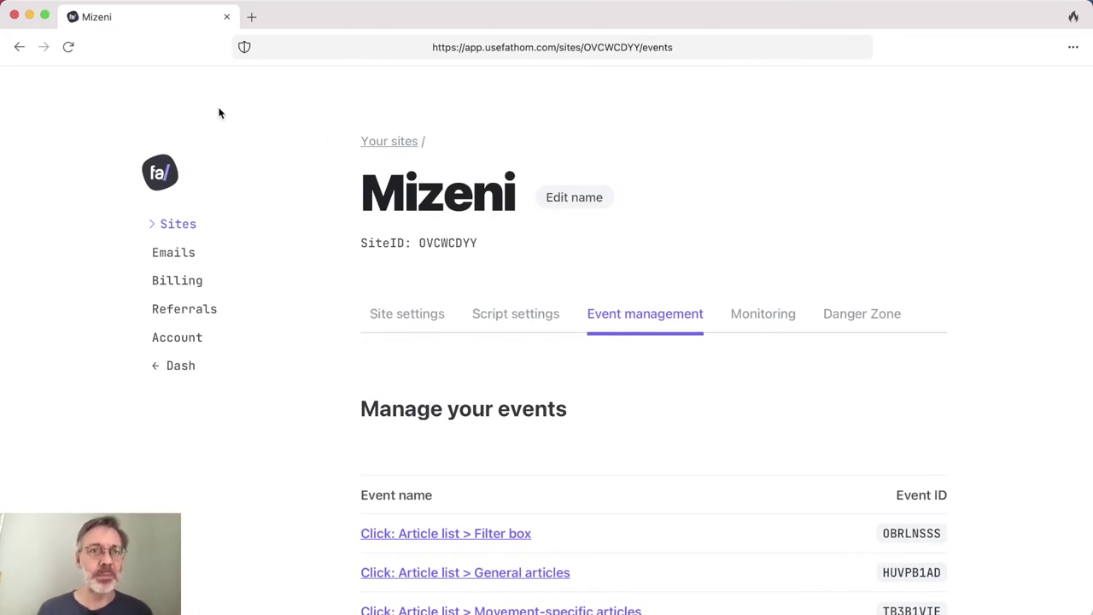
left_click(18, 47)
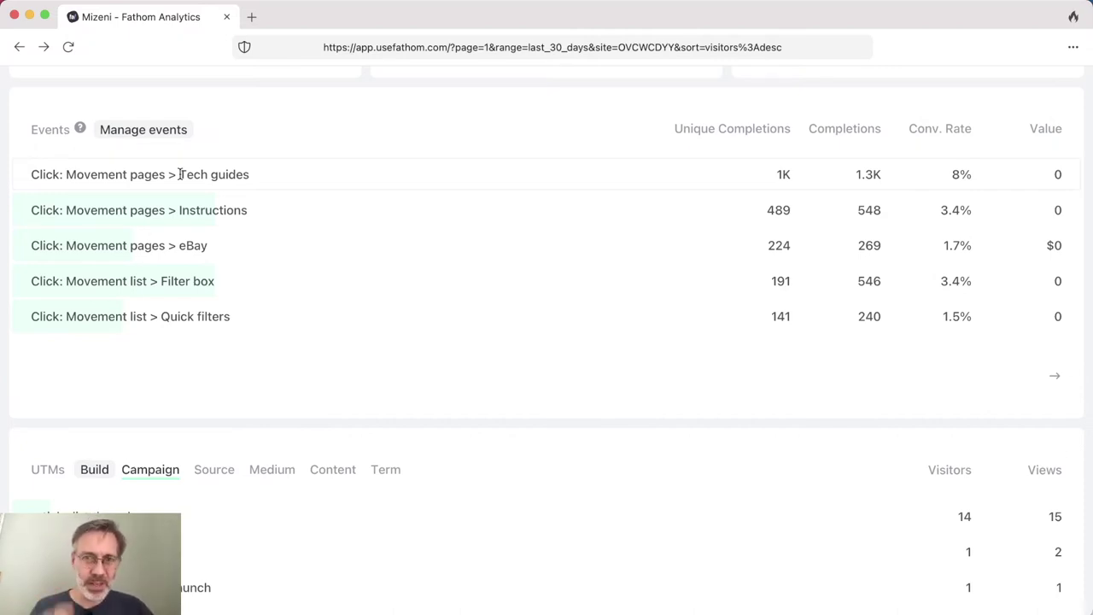
- Open the UTM campaign builder from the UTMs section, examine its campaign fields and URL output, and return to the dashboard
scroll(180, 174, "down", 5)
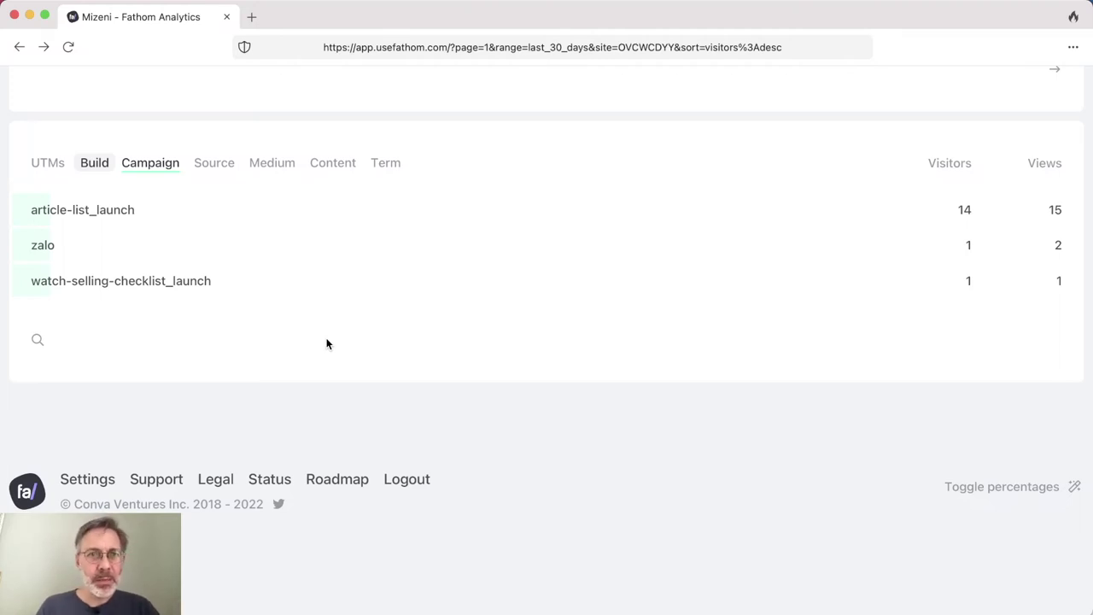
left_click(95, 162)
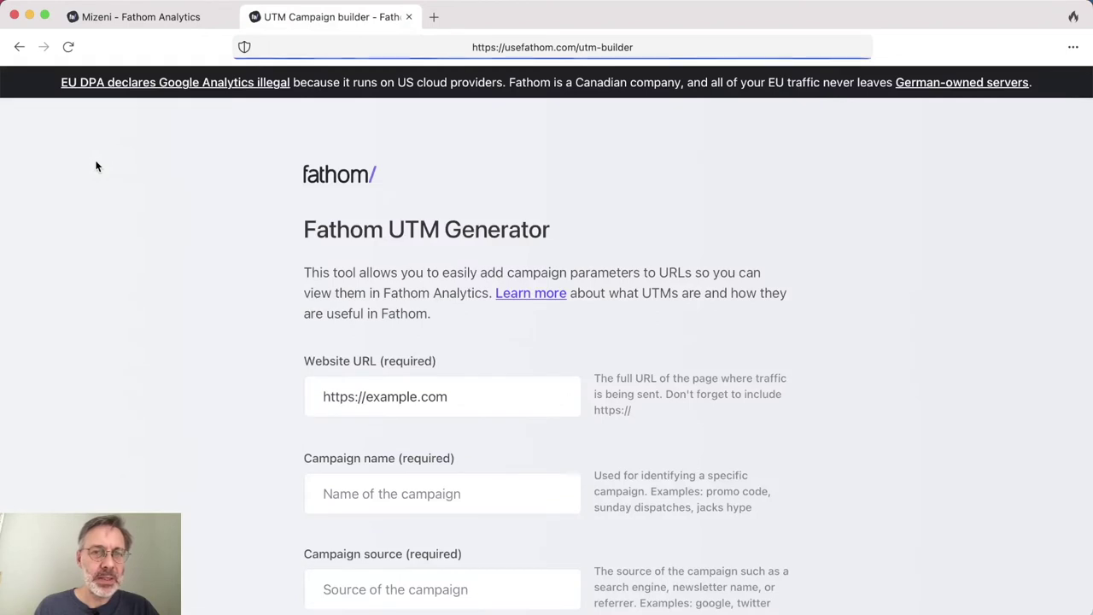
scroll(718, 376, "down", 5)
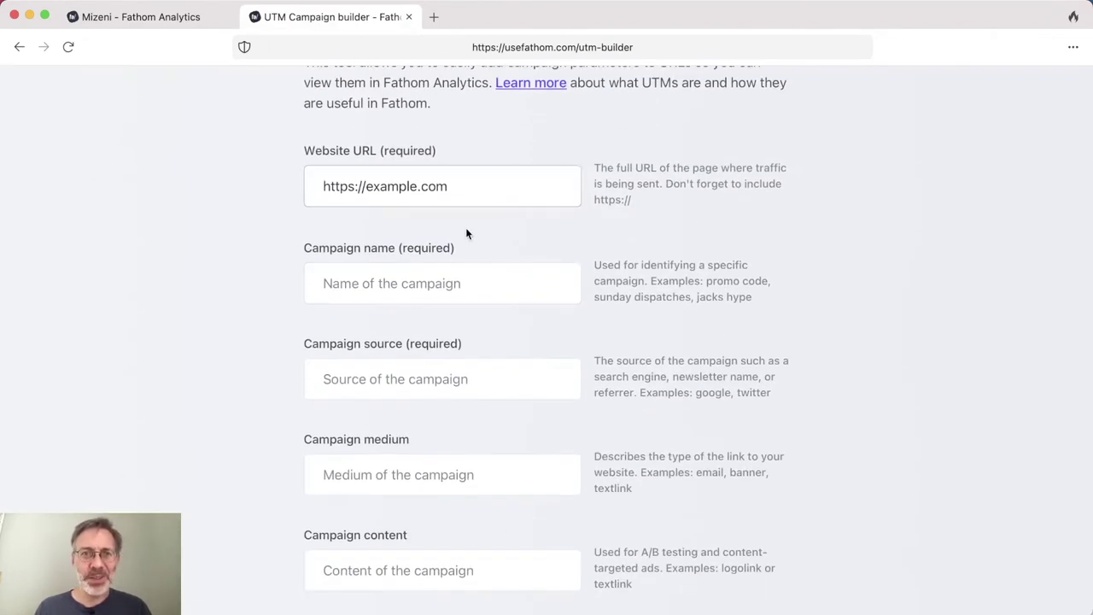
left_click(477, 286)
key("Tab")
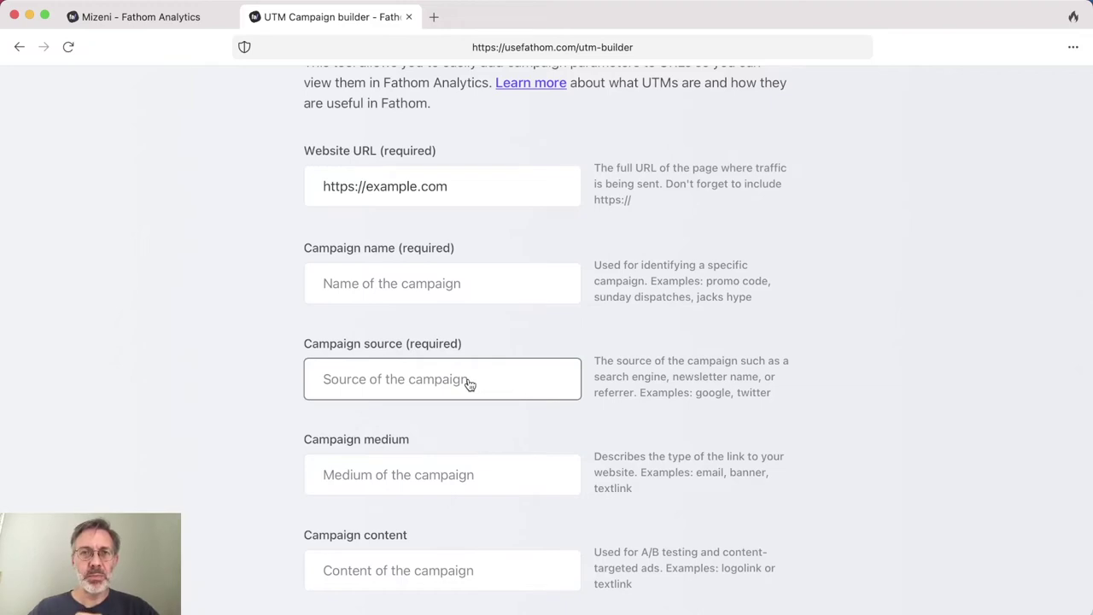
scroll(468, 384, "down", 5)
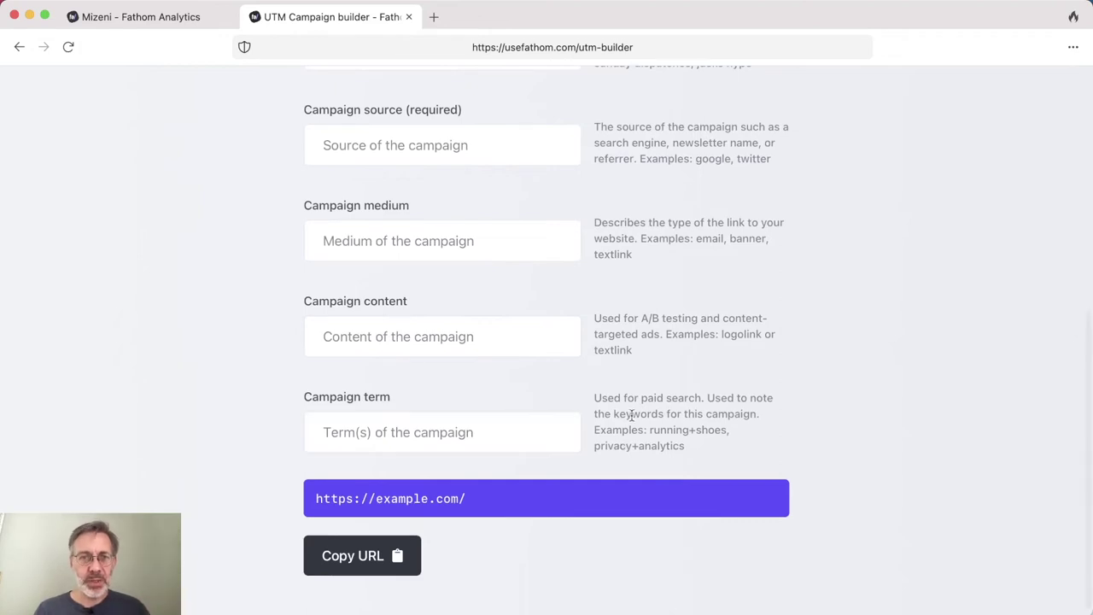
scroll(671, 365, "up", 5)
scroll(671, 366, "down", 5)
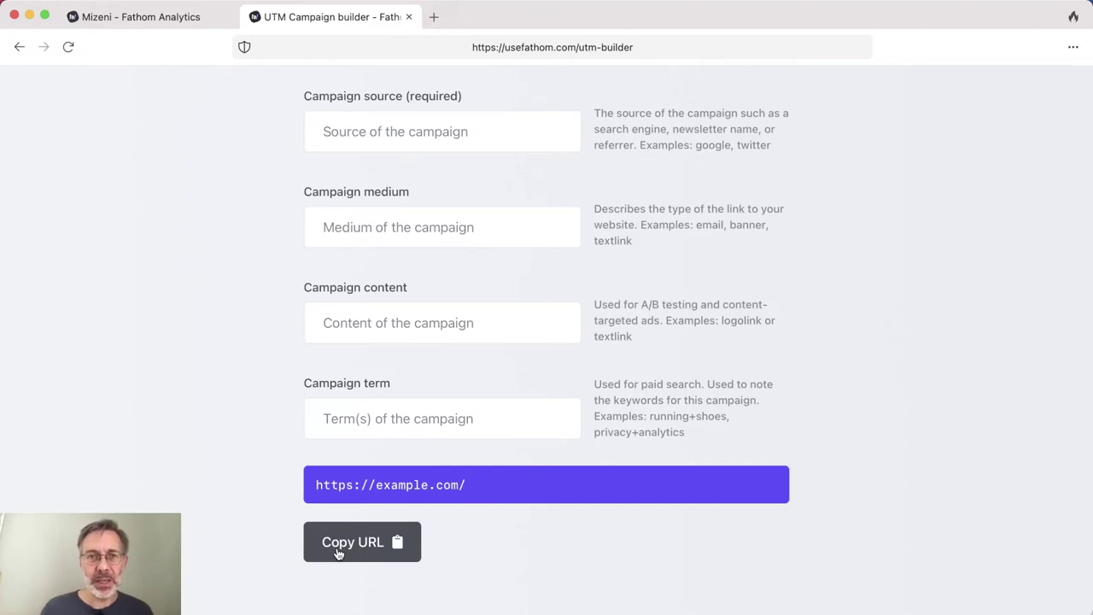
key("super+r")
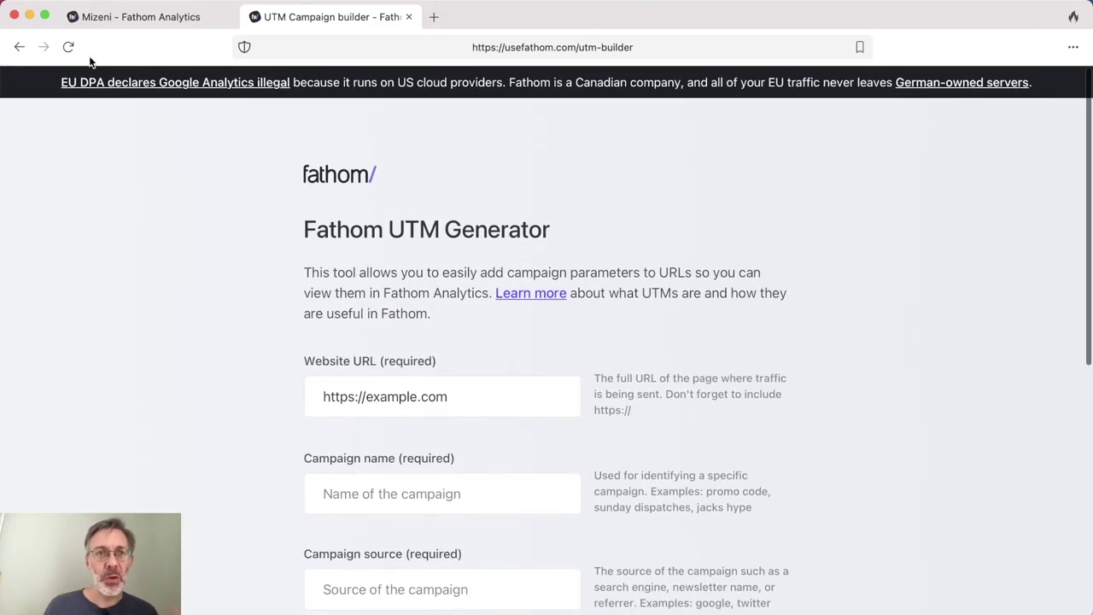
left_click(20, 47)
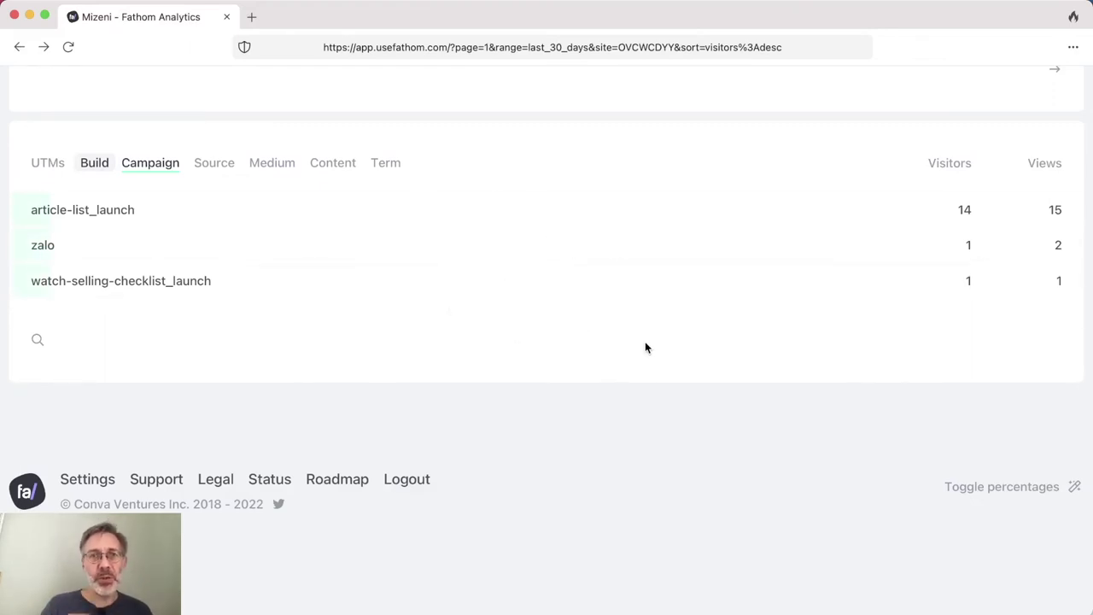
- Compare the Source and Campaign breakdowns of the UTMs table, ending on Source, and revisit the UTM builder briefly
left_click(224, 167)
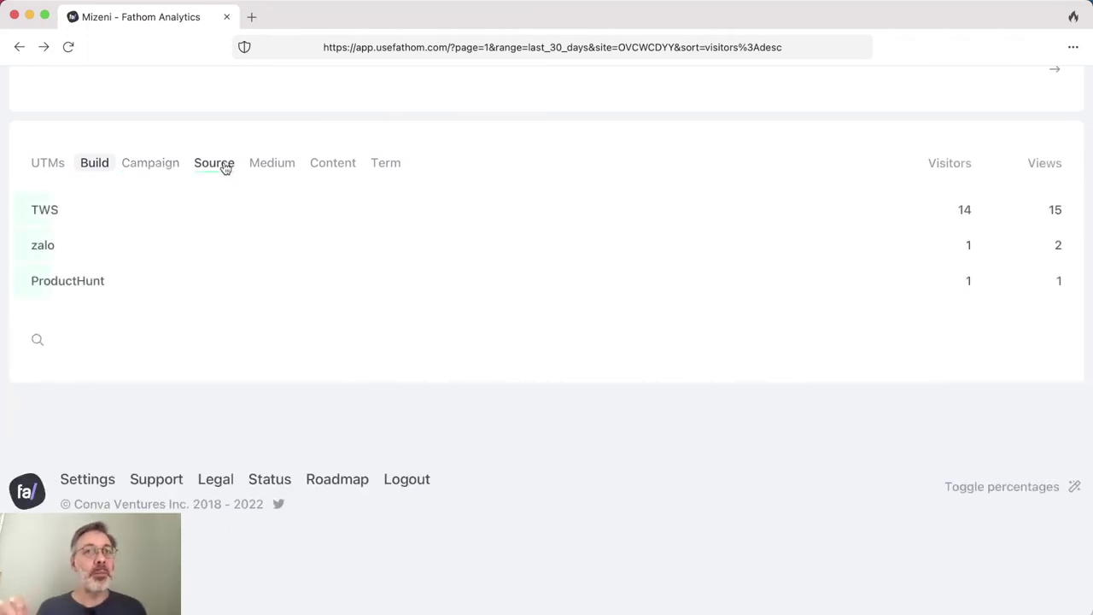
left_click(165, 164)
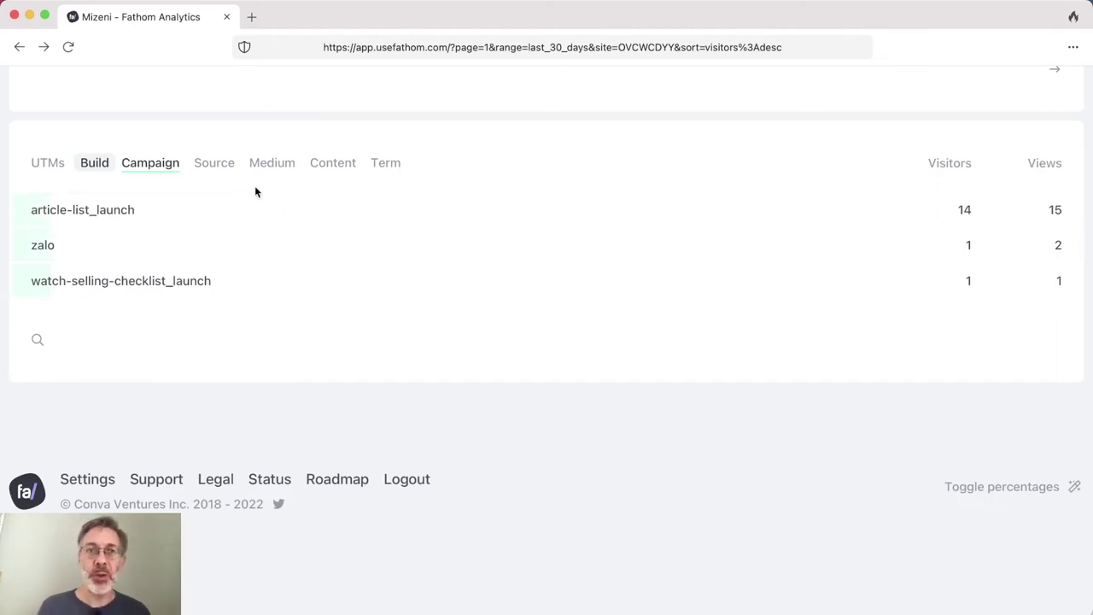
left_click(215, 169)
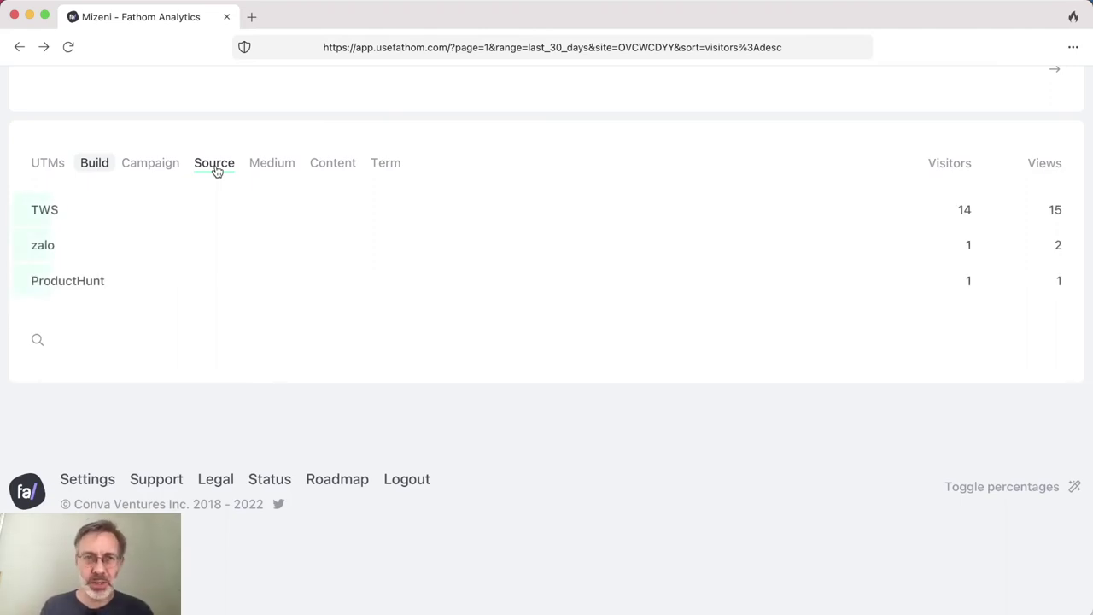
left_click(95, 164)
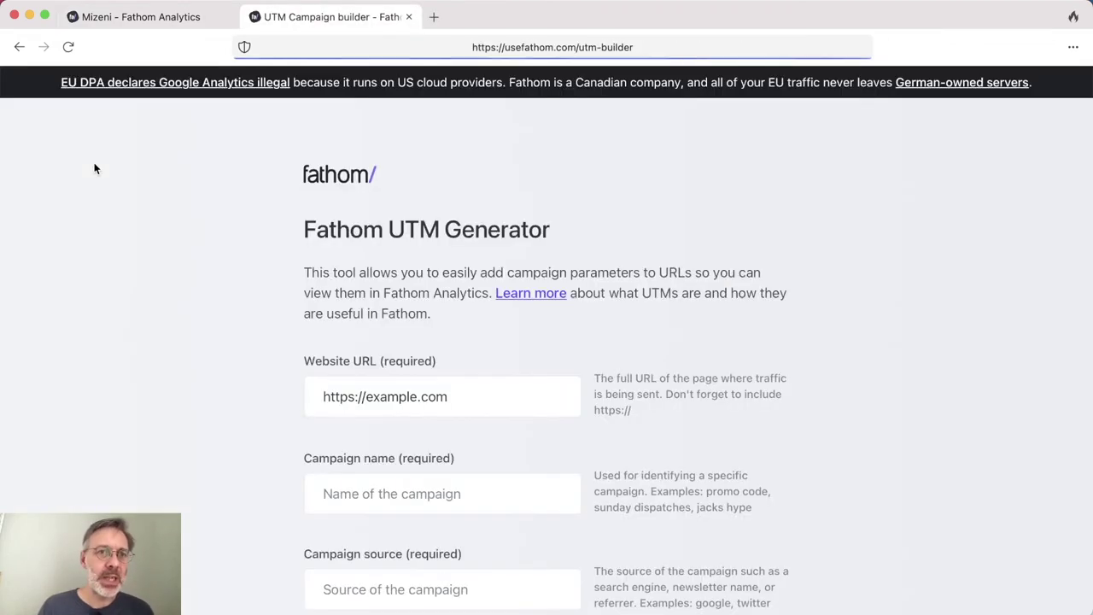
left_click(19, 47)
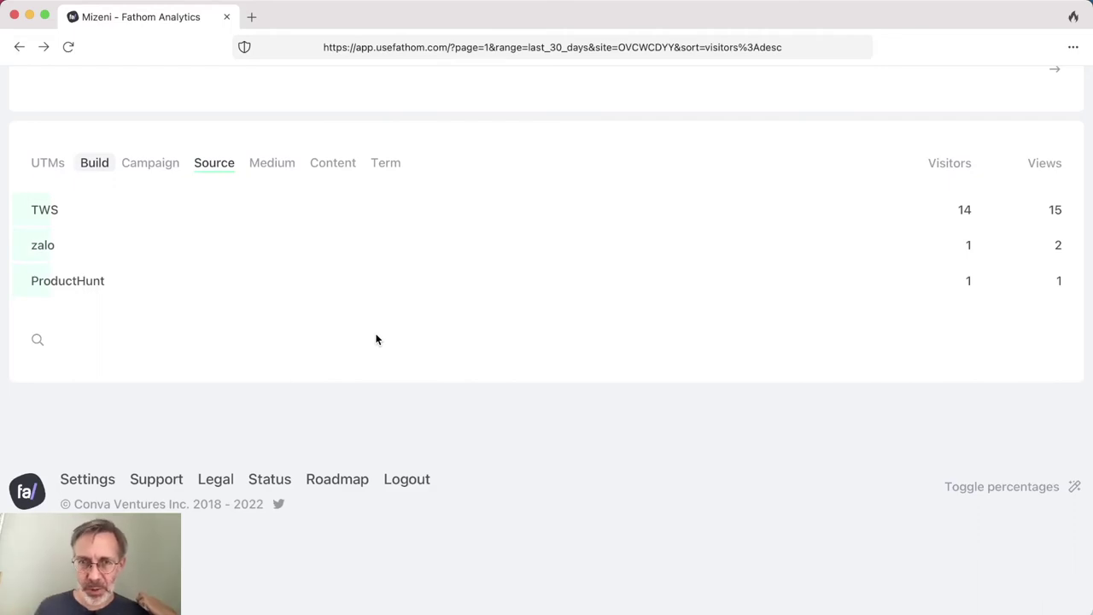
- Return to the Pages and Referrers tables and show the Refs list in place of the referrers
scroll(376, 340, "up", 10)
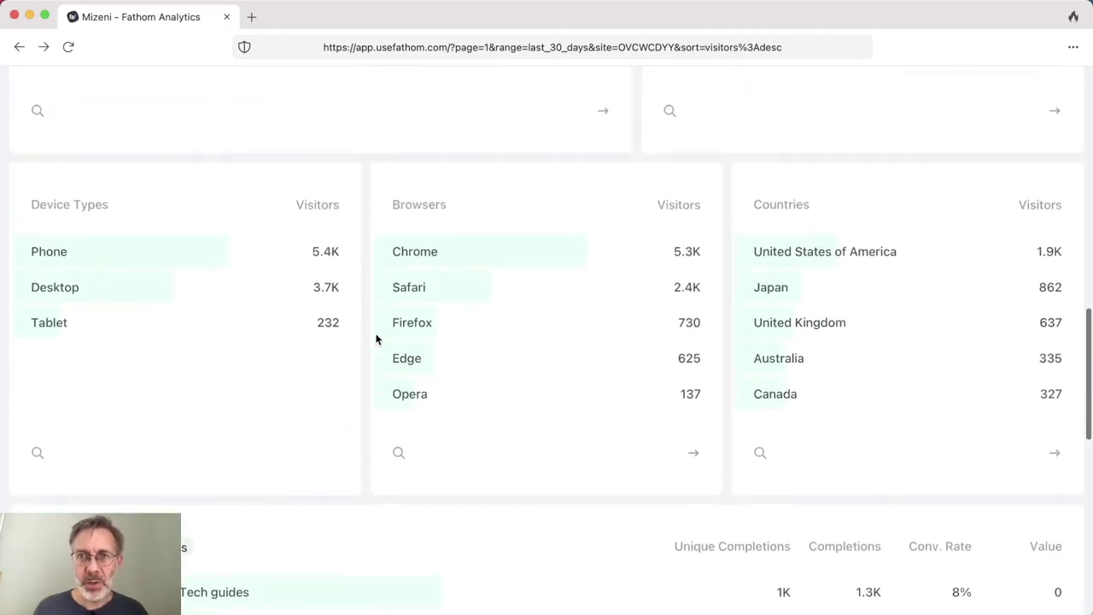
scroll(376, 340, "up", 8)
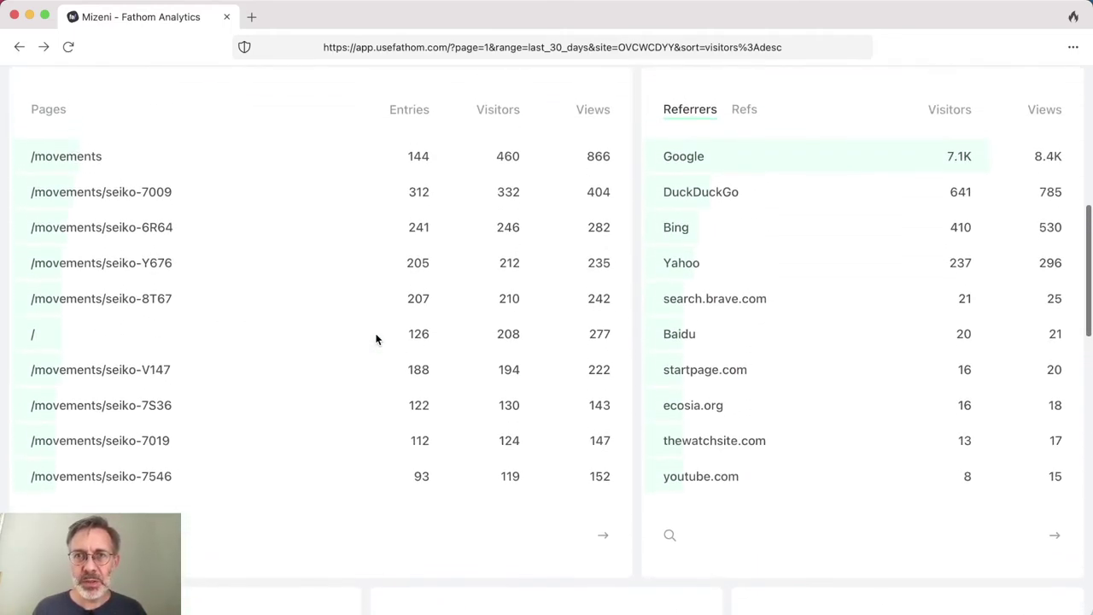
left_click(746, 117)
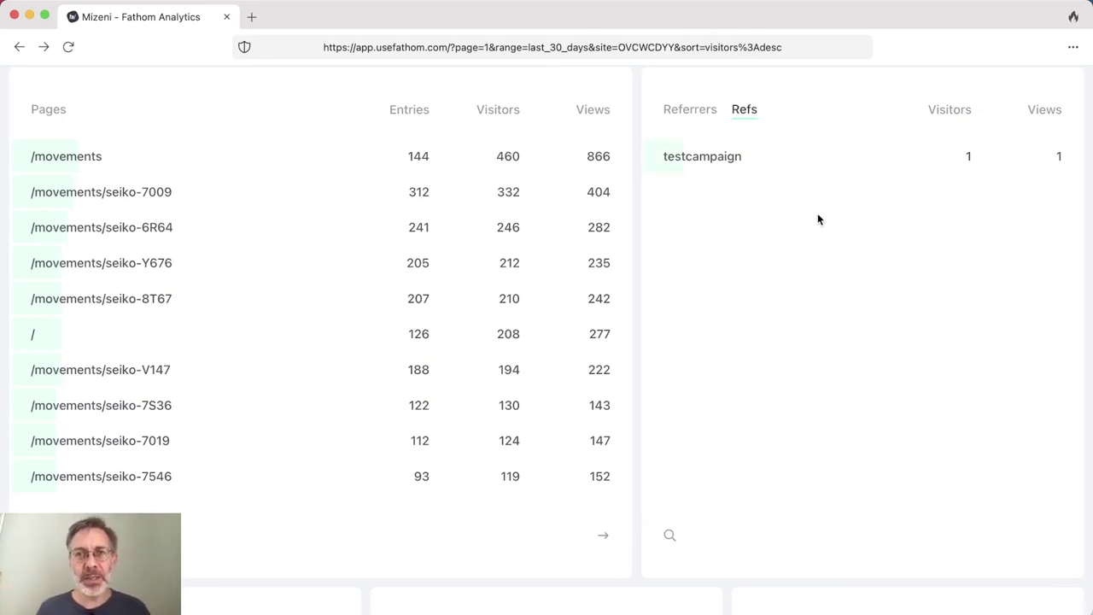
- Switch the dashboard tables' figures to percentages
scroll(817, 220, "down", 1)
scroll(817, 219, "down", 11)
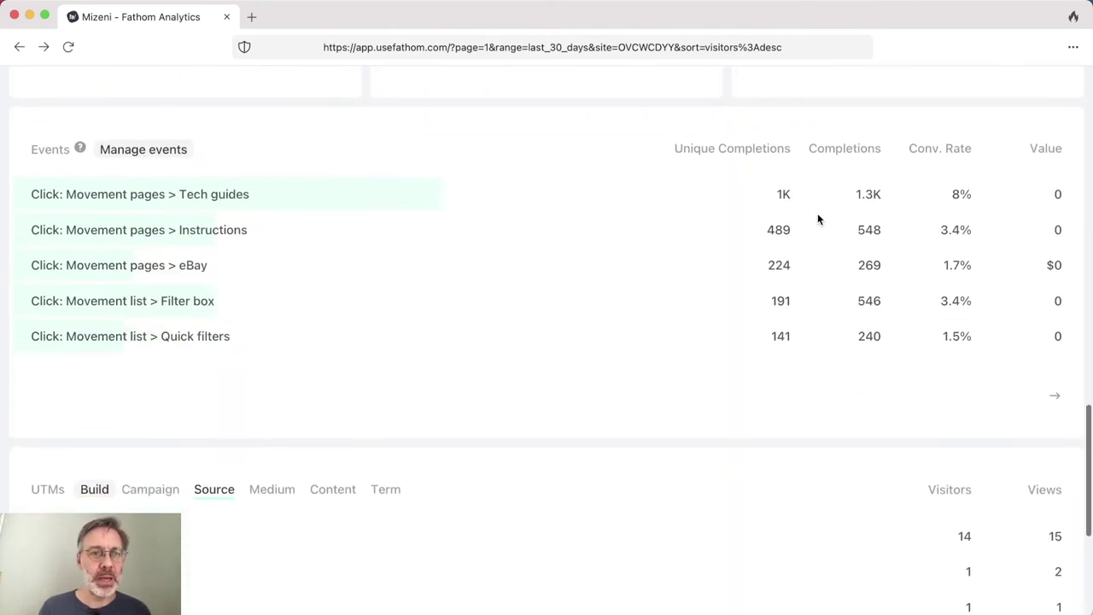
scroll(817, 219, "down", 2)
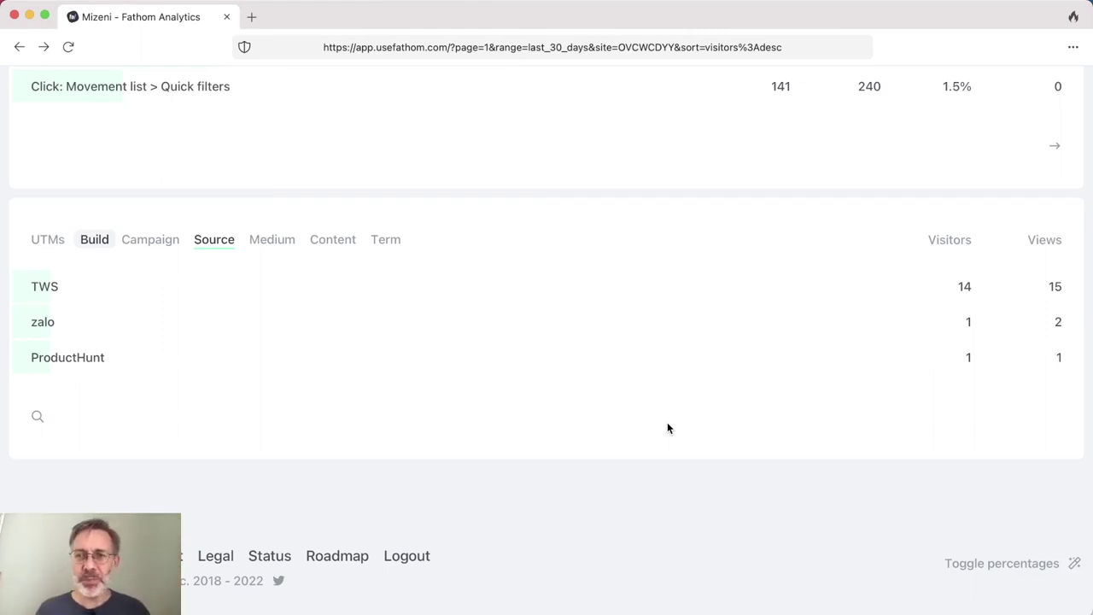
left_click(993, 564)
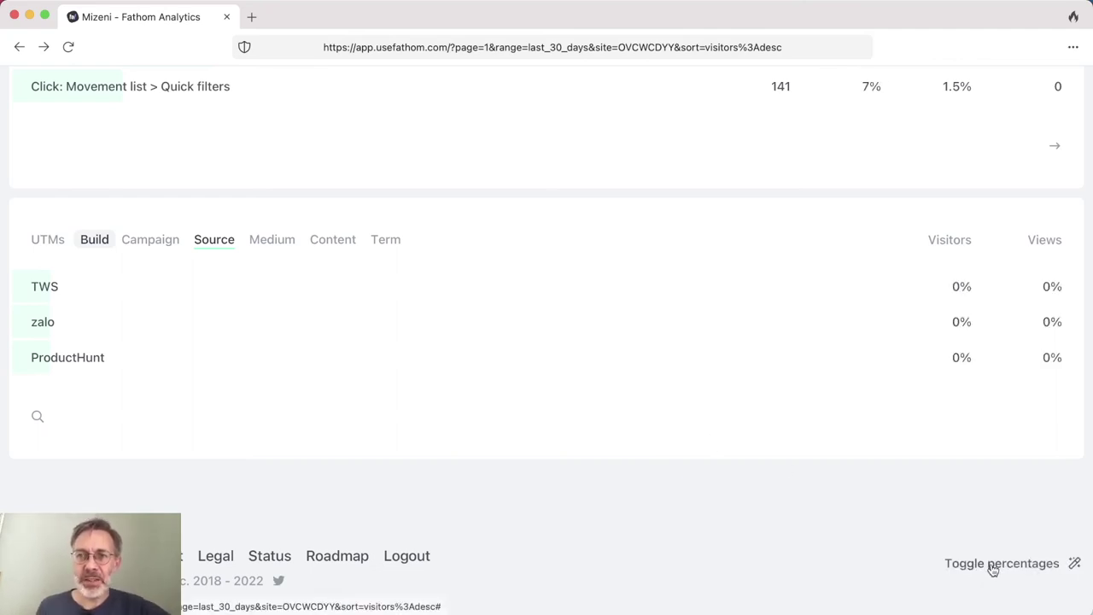
- Look over the percentage figures in the dashboard tables and reveal the absolute entries count for /movements/seiko-7009 in the Pages table
scroll(749, 464, "up", 5)
scroll(749, 465, "up", 7)
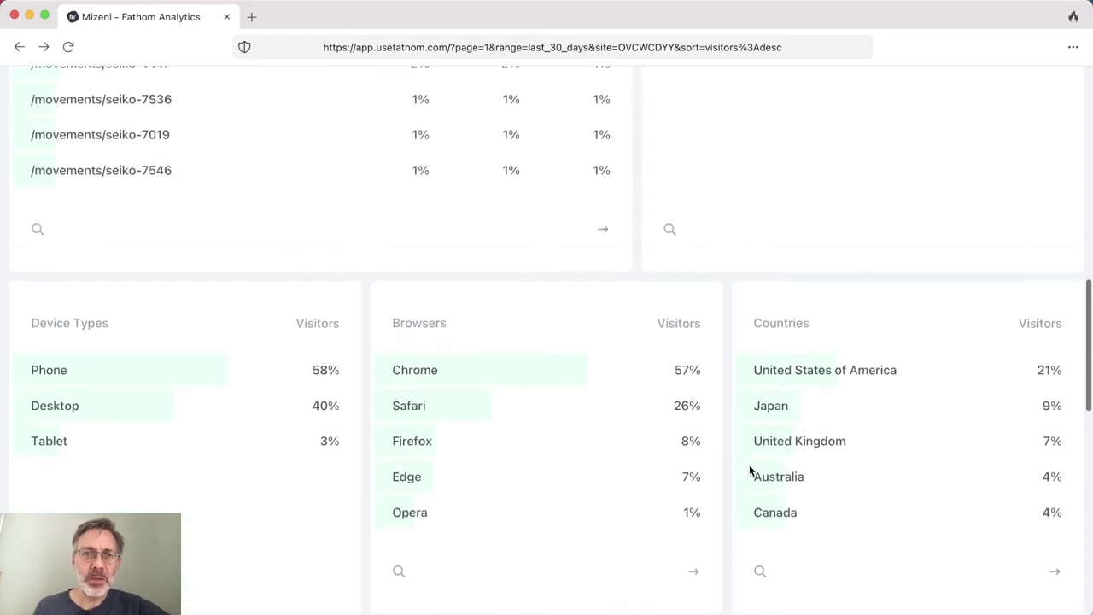
scroll(749, 470, "up", 3)
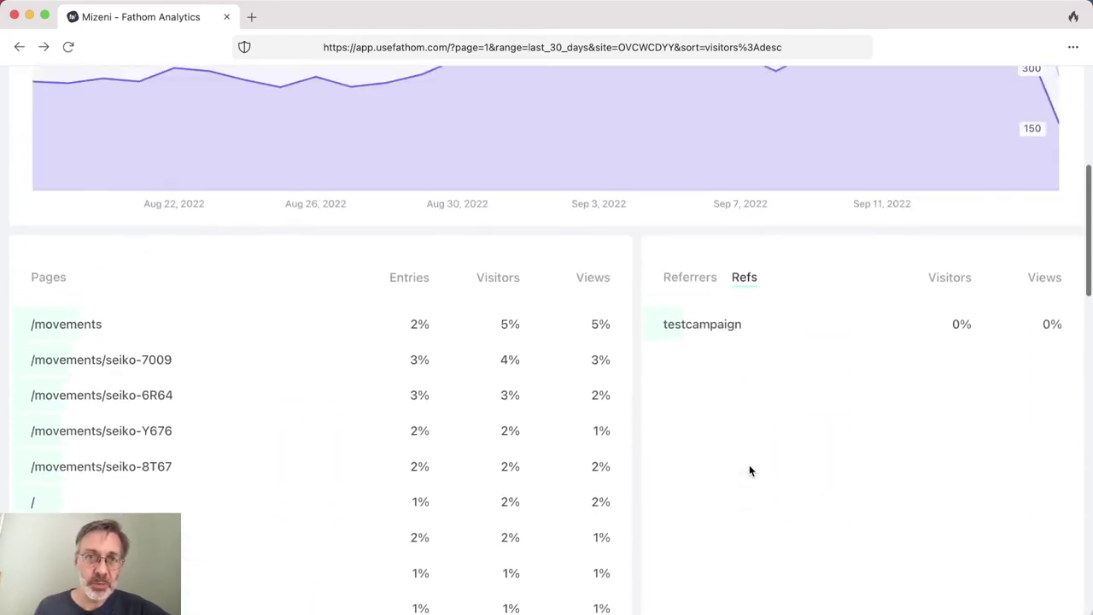
scroll(749, 471, "down", 3)
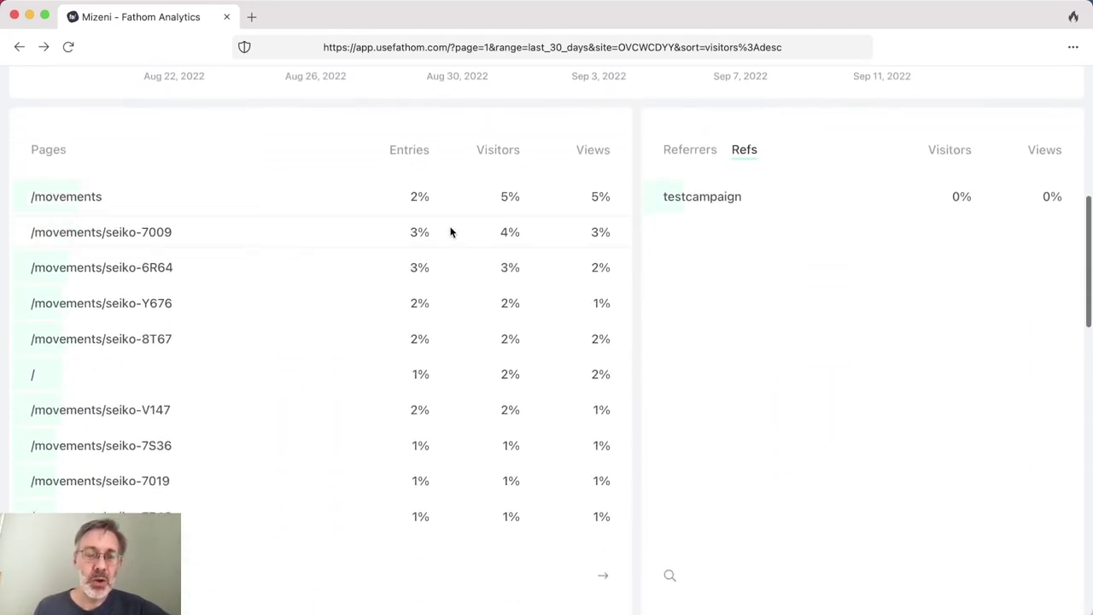
mouse_move(452, 232)
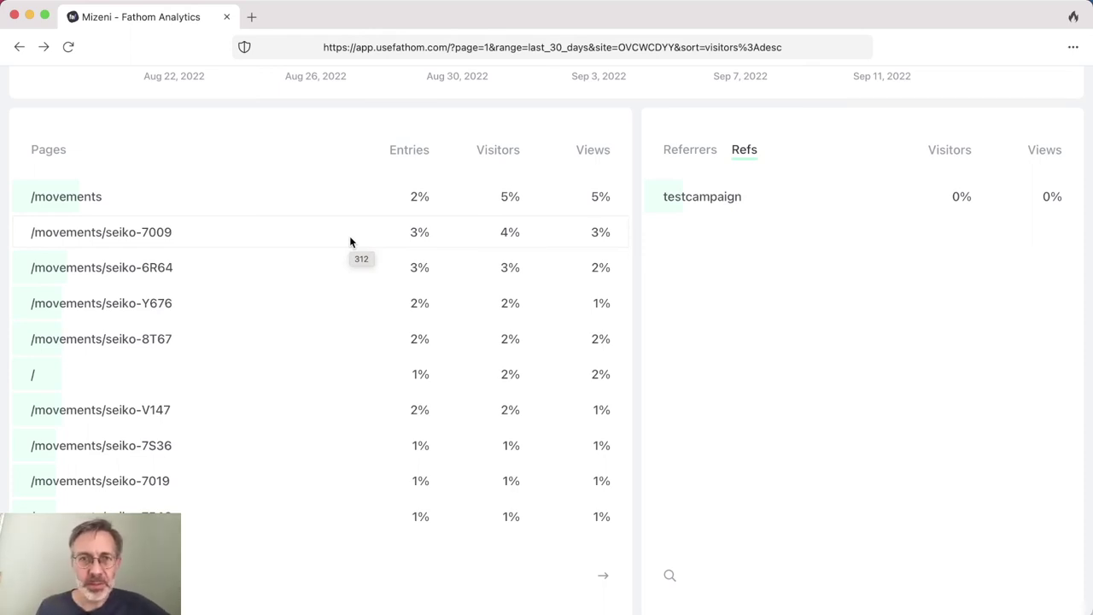
- Switch the dashboard tables' figures from percentages back to absolute numbers and check the Events, UTMs and Pages tables
scroll(350, 237, "down", 1)
scroll(349, 237, "up", 1)
scroll(350, 238, "down", 6)
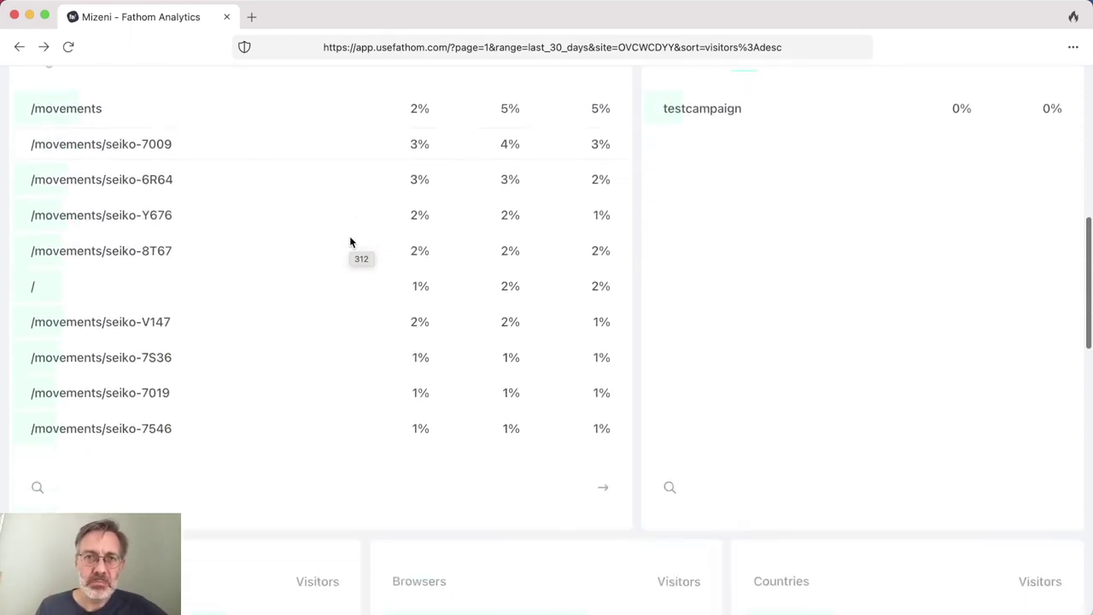
scroll(350, 235, "down", 8)
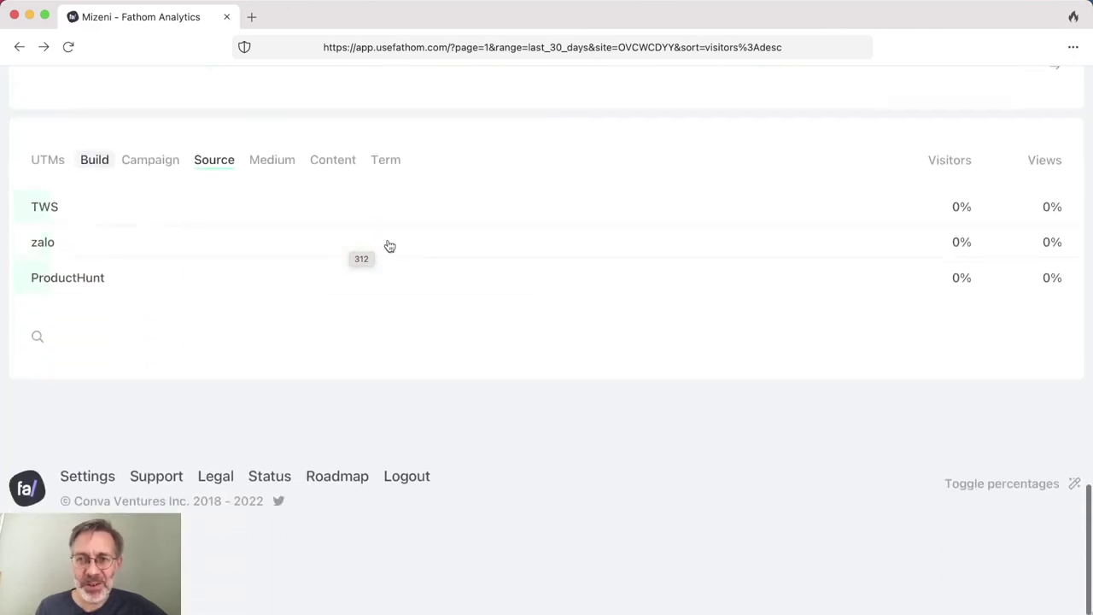
left_click(990, 489)
scroll(612, 336, "up", 6)
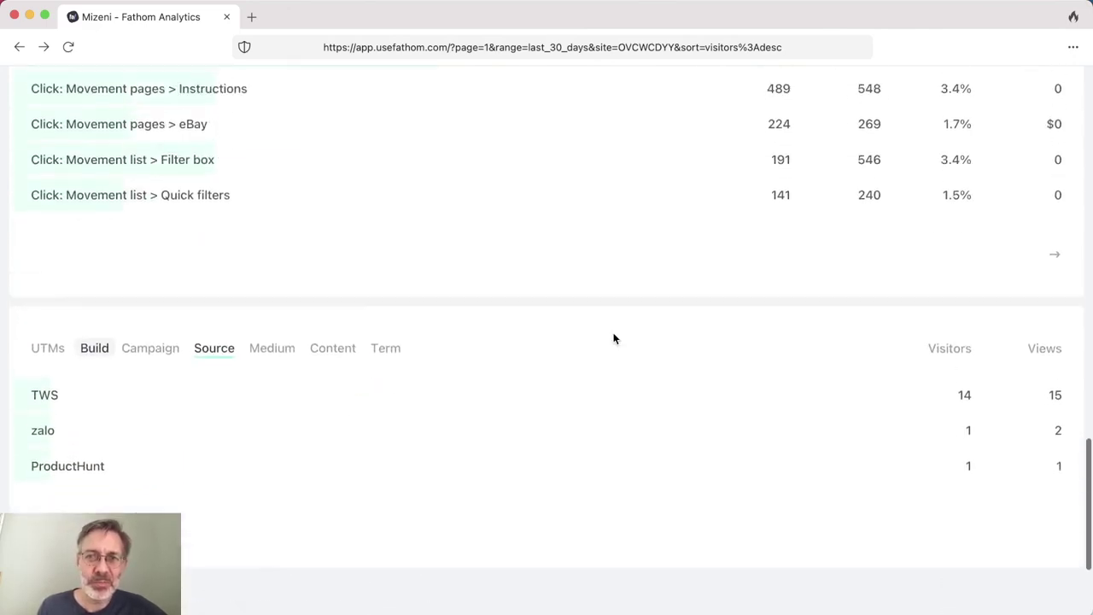
scroll(612, 338, "up", 6)
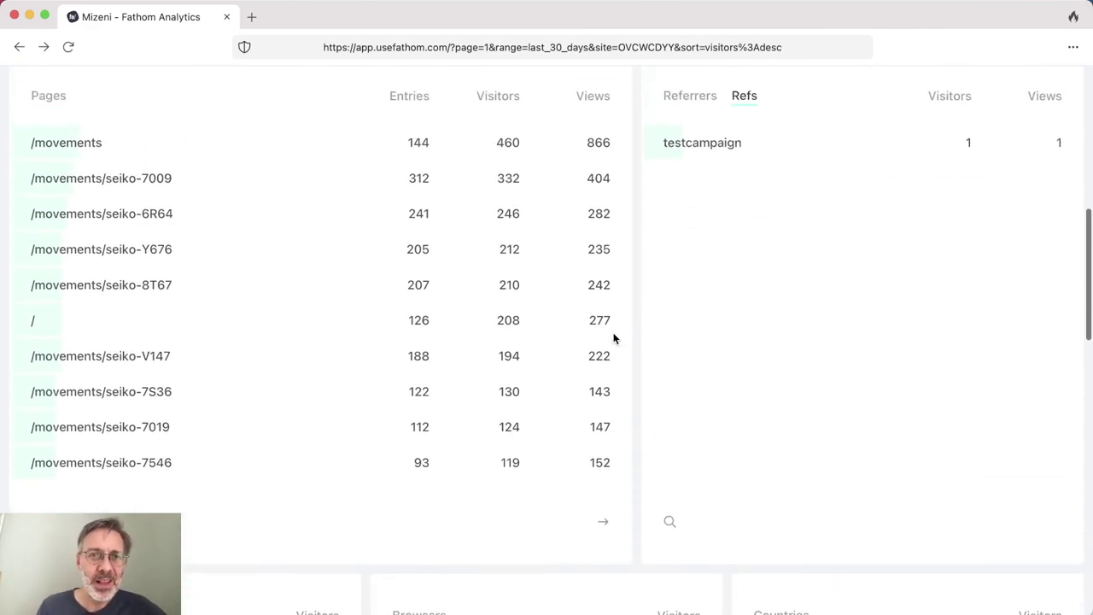
- Change the dashboard from Mizeni to the All Sites overview and examine the chart and metrics card of each site
scroll(613, 338, "up", 5)
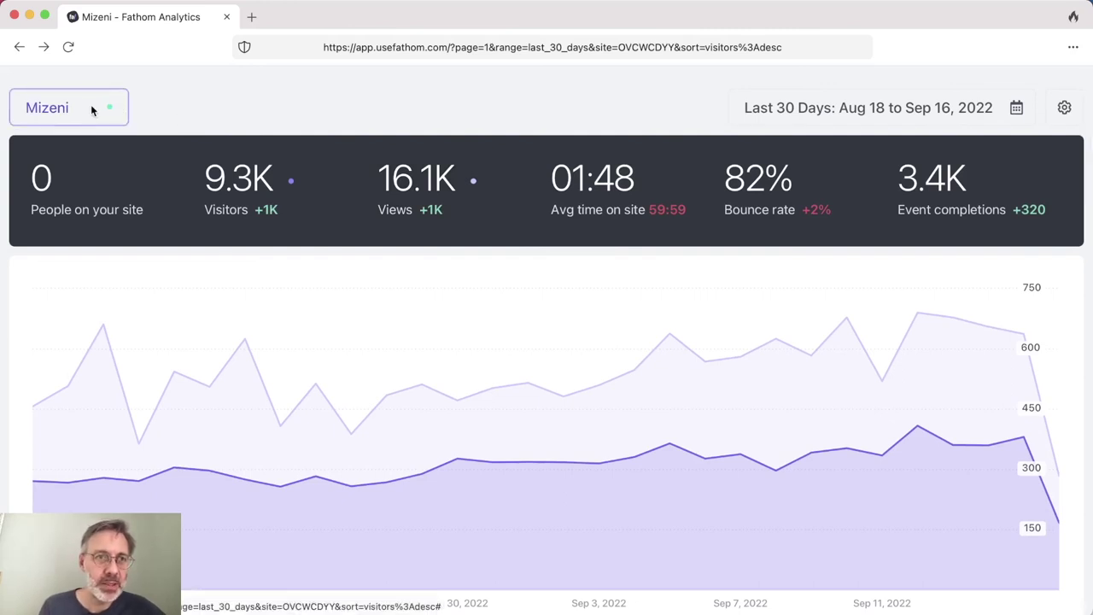
left_click(66, 114)
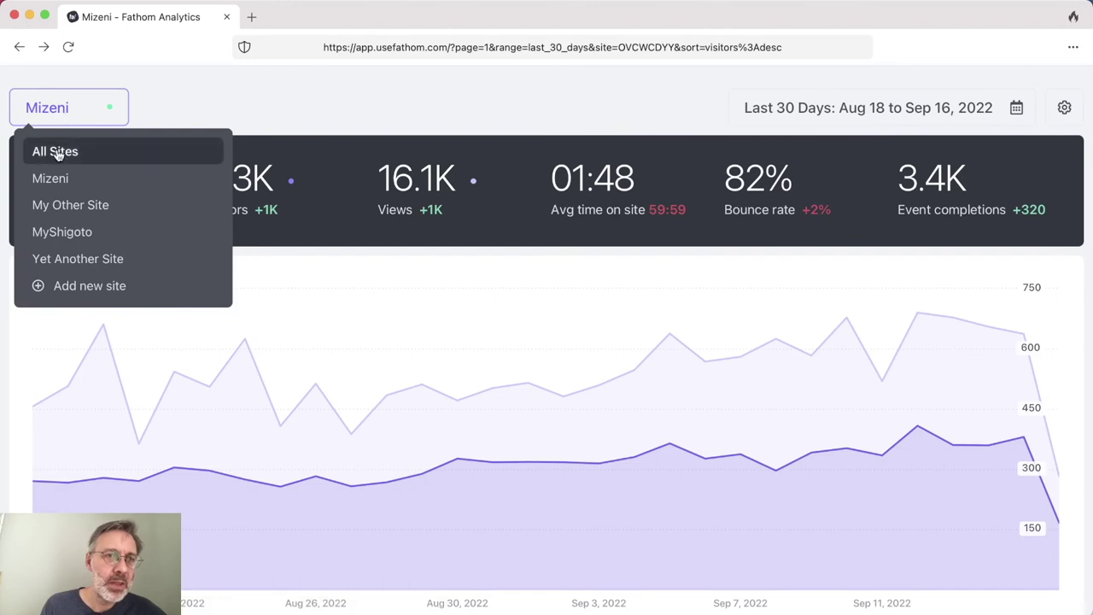
left_click(57, 152)
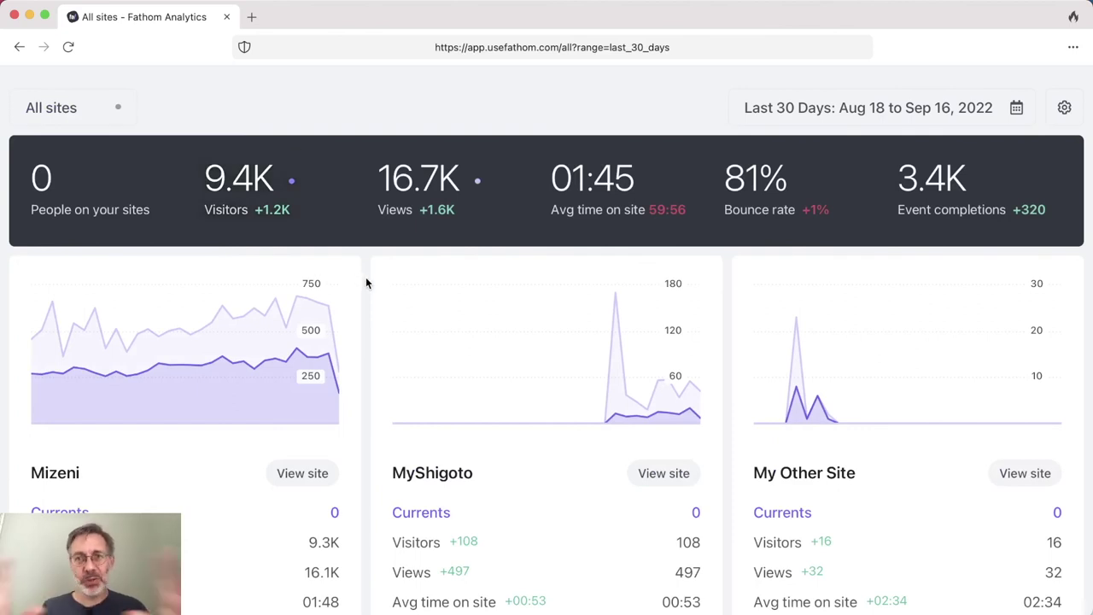
scroll(366, 283, "down", 10)
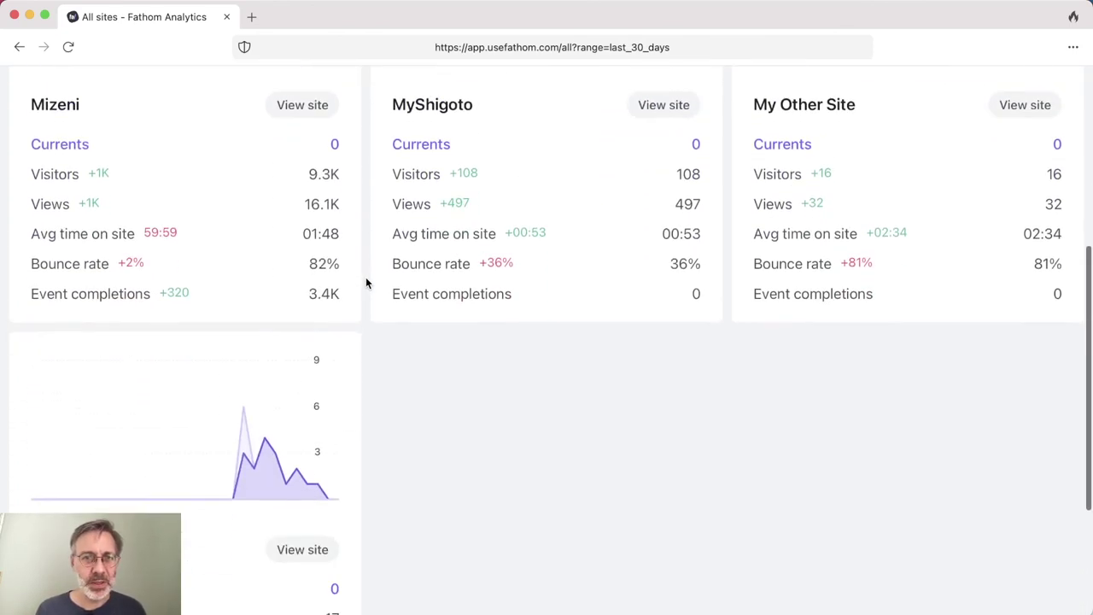
scroll(366, 283, "up", 10)
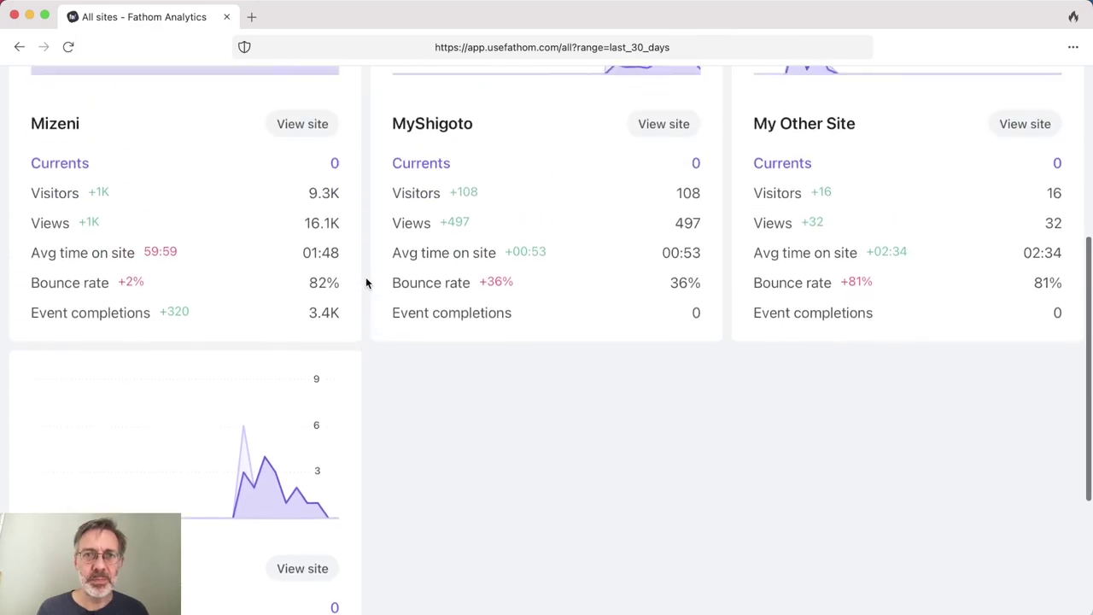
scroll(366, 276, "up", 1)
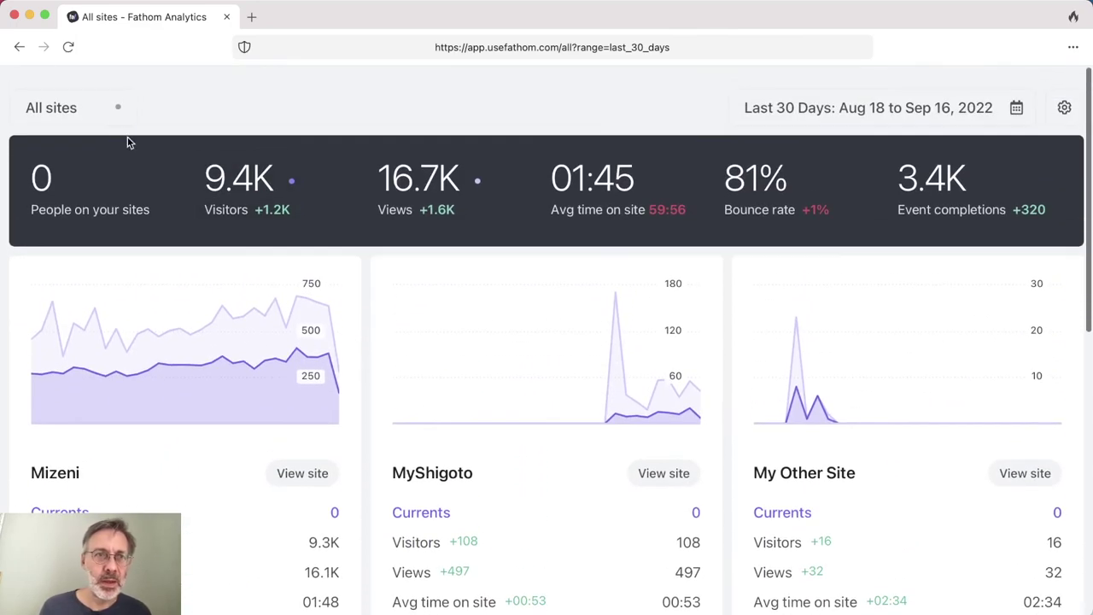
- Switch from the All Sites overview back to the Mizeni site's dashboard
left_click(74, 107)
left_click(55, 177)
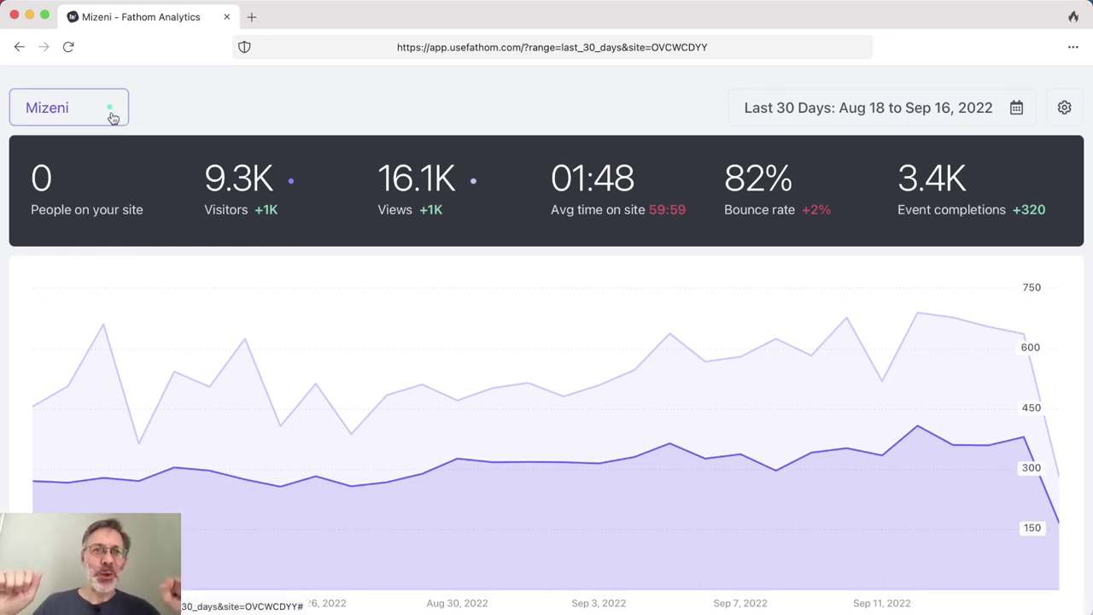
mouse_move(113, 117)
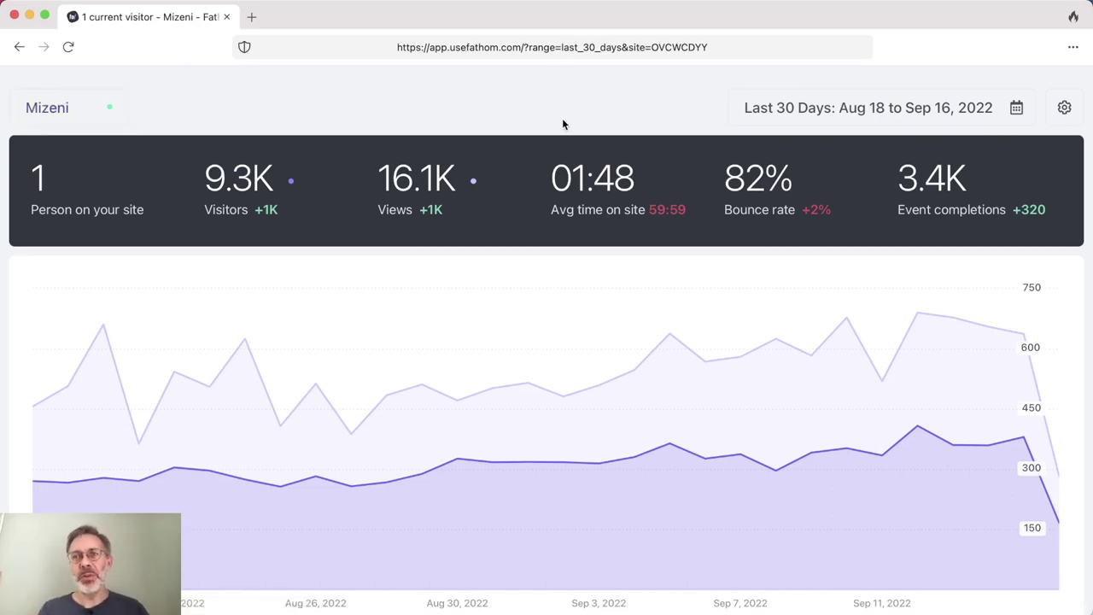
- Open the account settings to view the list of sites and the settings sections, and go back to the Mizeni dashboard
left_click(1064, 109)
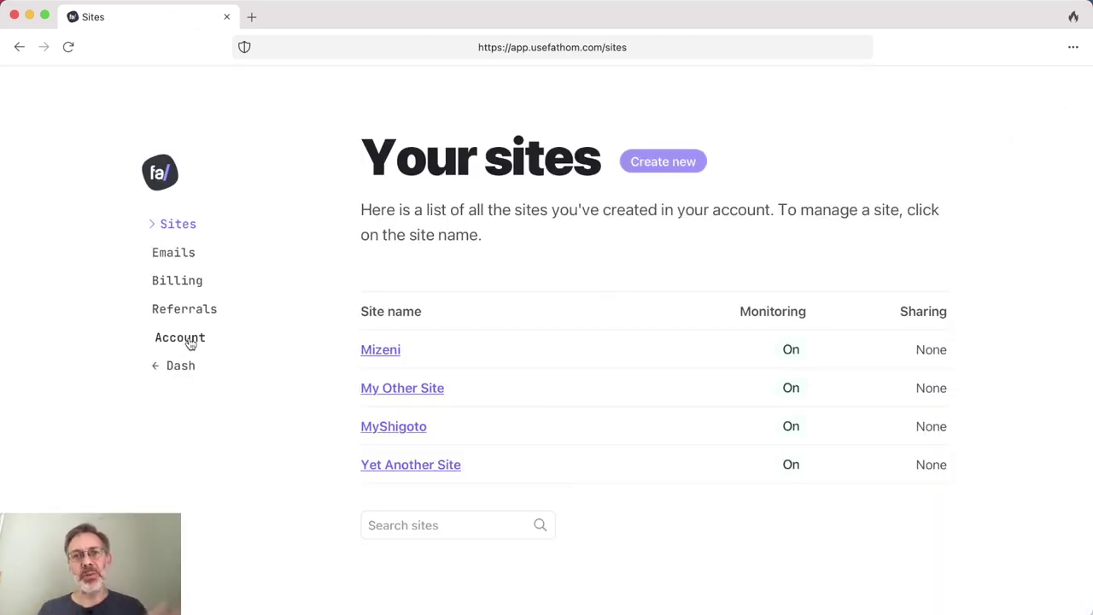
left_click(19, 47)
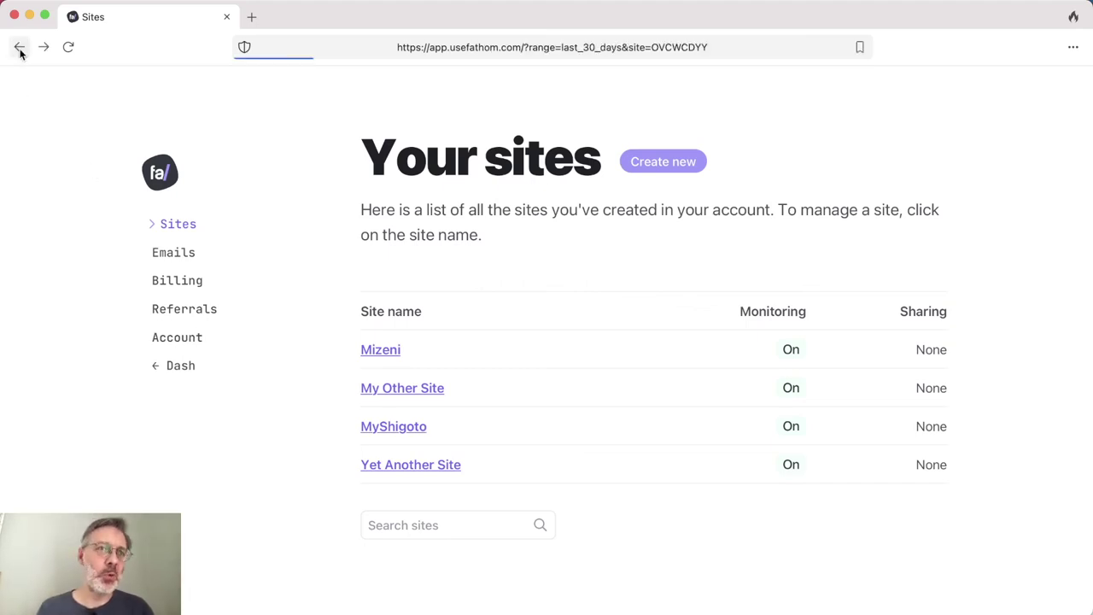